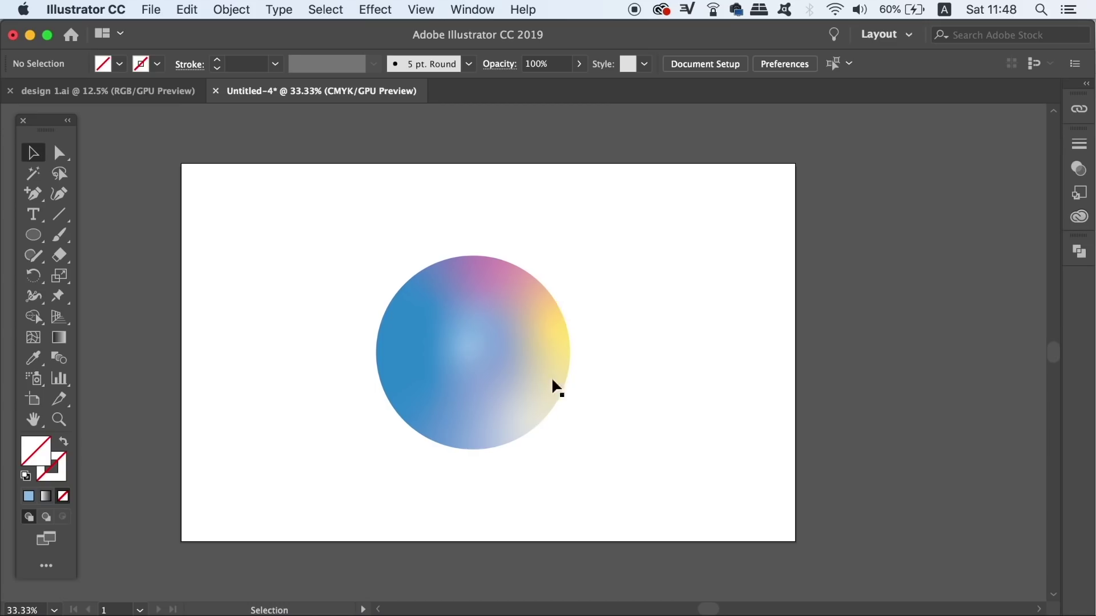
Give the gradient circle a 10 pt near-black (1d1c1e) stroke
{"action": "left_click", "coordinate": [537, 384]}
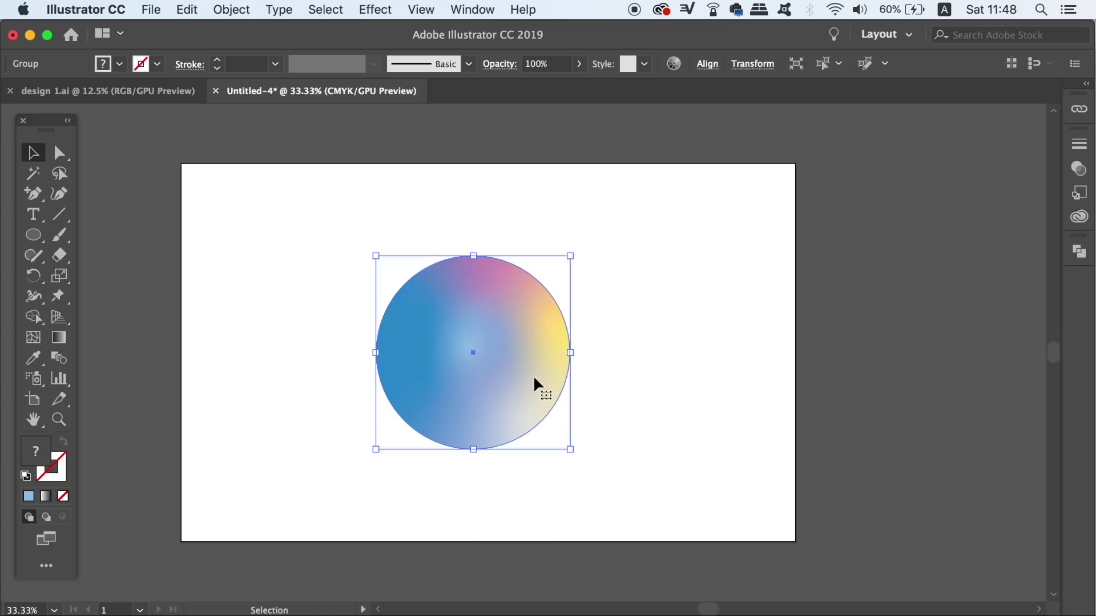
{"action": "left_click", "coordinate": [57, 469]}
{"action": "double_click", "coordinate": [57, 471]}
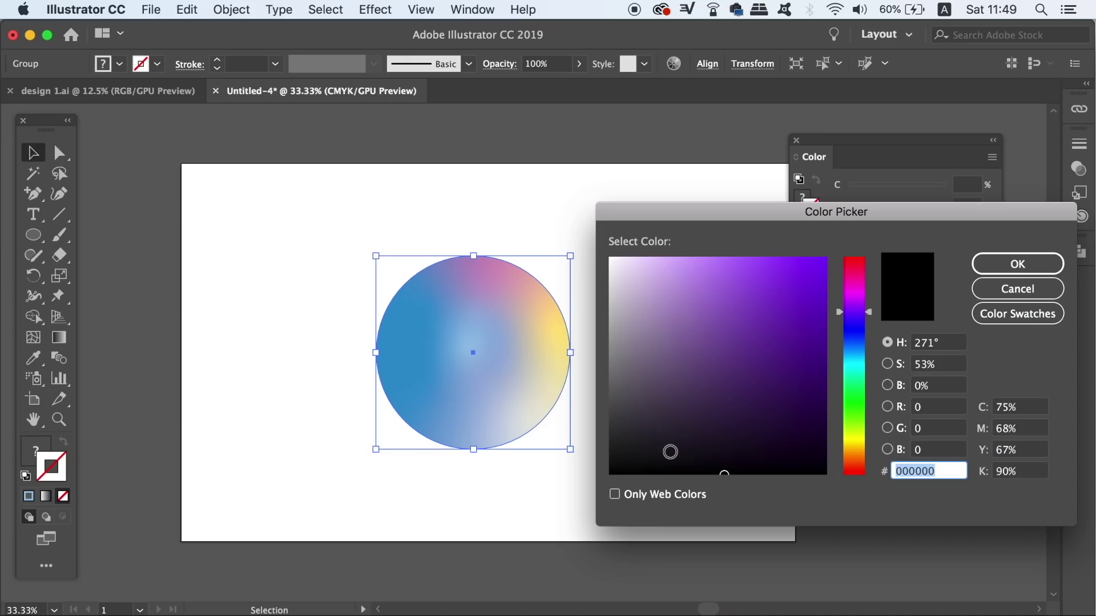
{"action": "left_click_drag", "start_coordinate": [670, 452], "coordinate": [628, 443]}
{"action": "left_click", "coordinate": [1014, 264]}
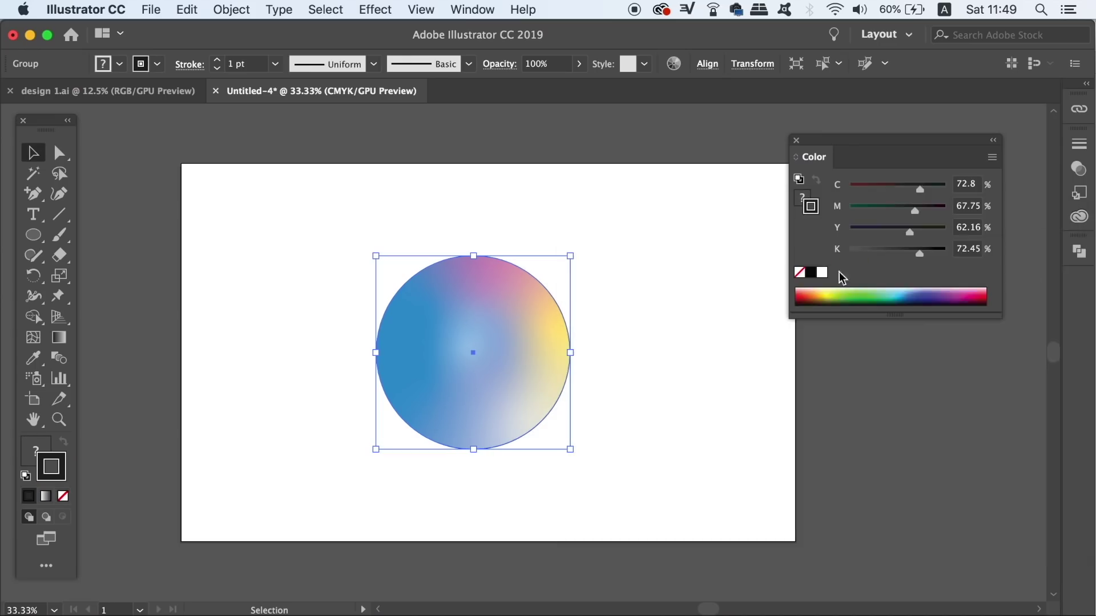
{"action": "left_click", "coordinate": [275, 64]}
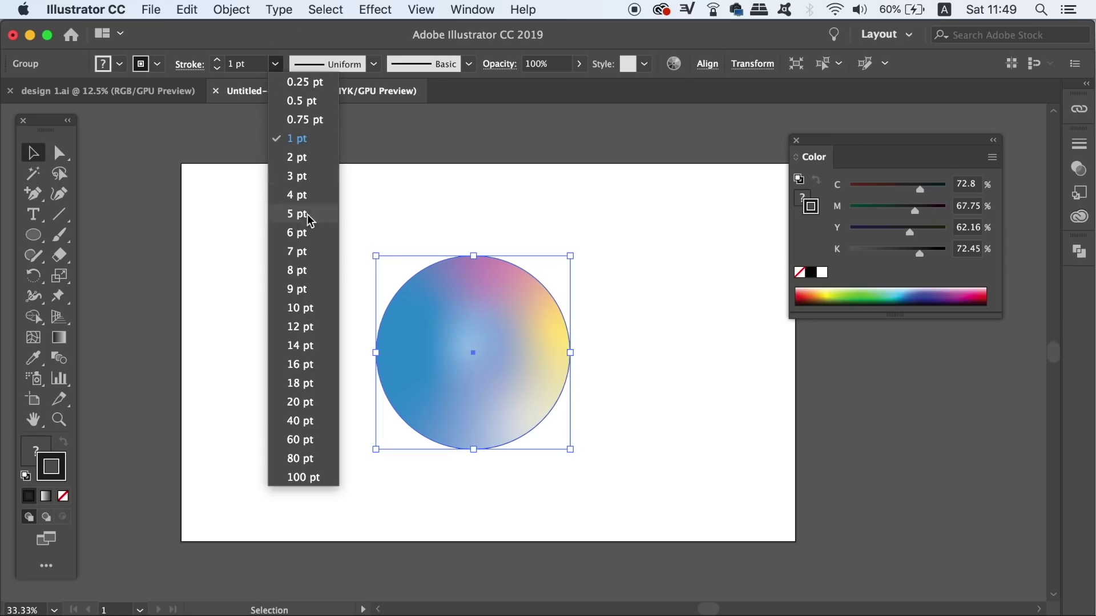
{"action": "left_click", "coordinate": [303, 308]}
{"action": "left_click", "coordinate": [261, 295]}
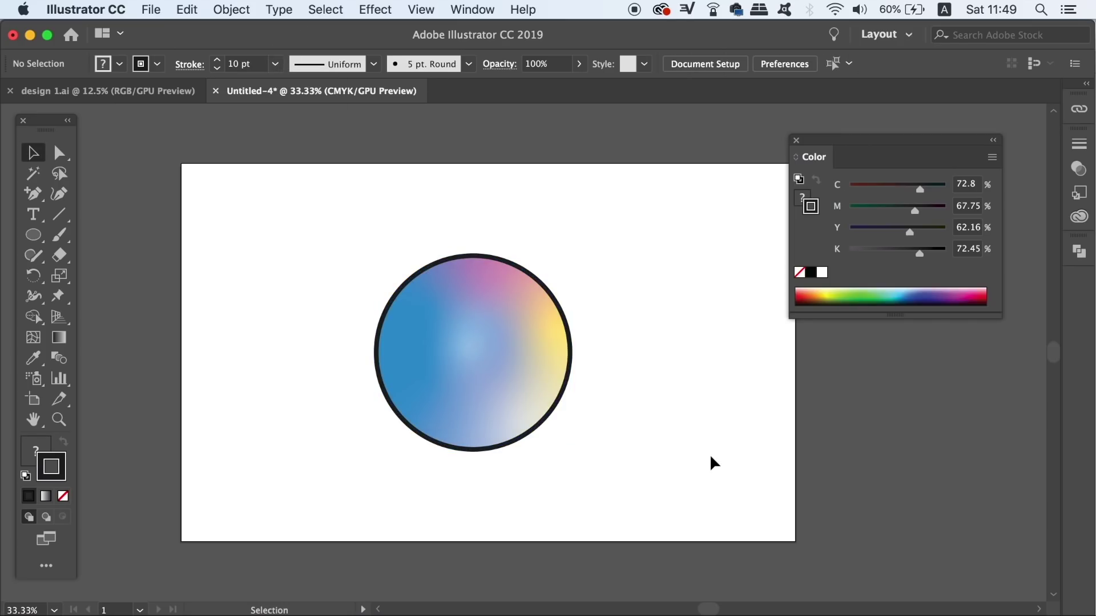
Show the Appearance panel for the circle group and add a new stroke to it
{"action": "left_click", "coordinate": [548, 375]}
{"action": "left_click", "coordinate": [497, 10]}
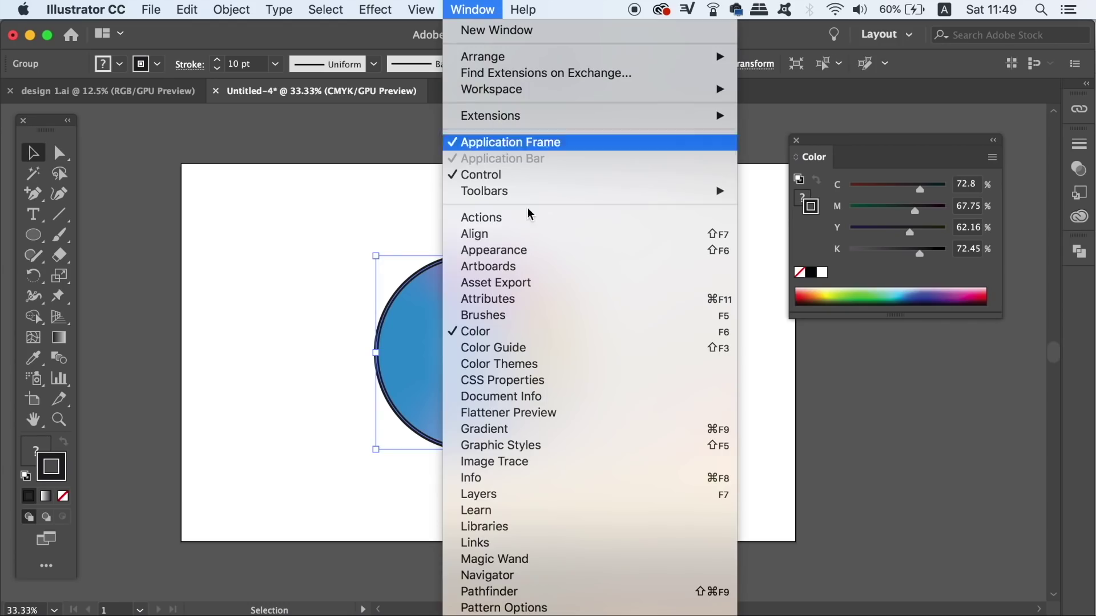
{"action": "left_click", "coordinate": [536, 250]}
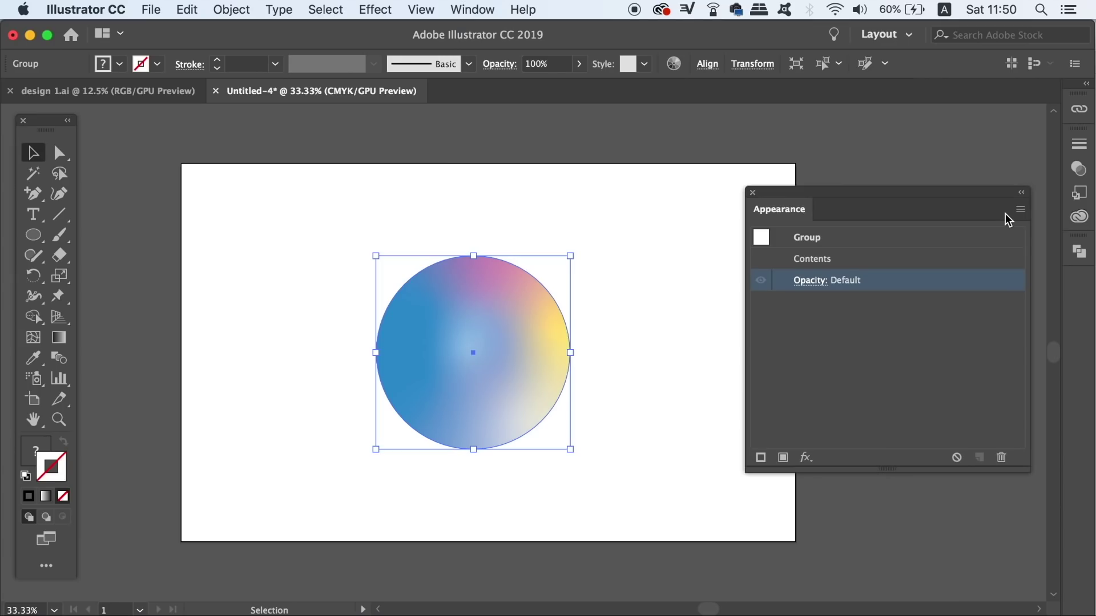
{"action": "left_click", "coordinate": [1020, 210]}
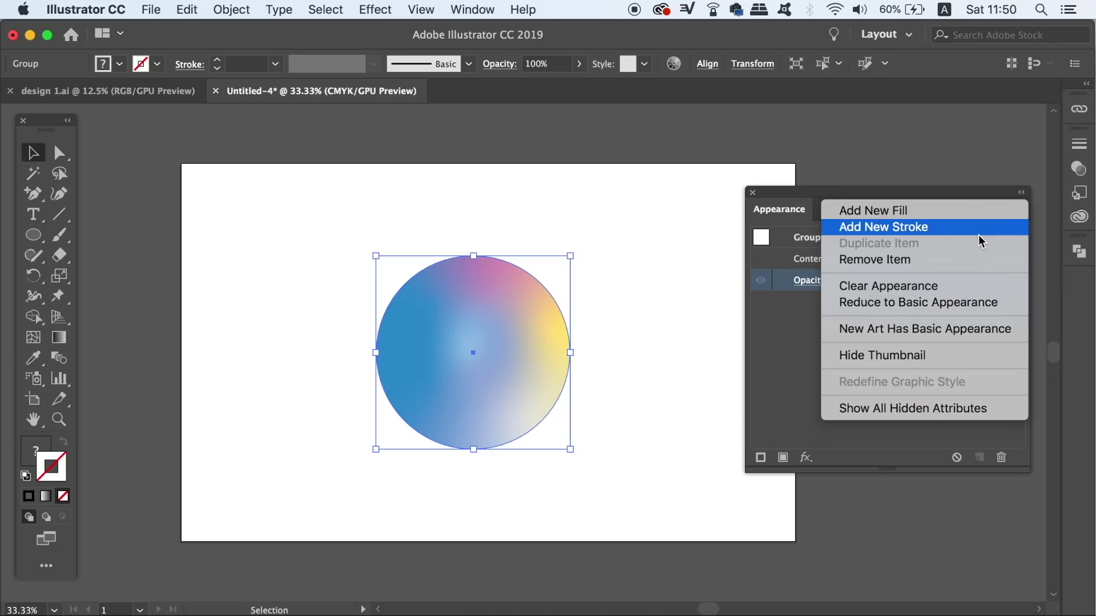
{"action": "left_click", "coordinate": [980, 233]}
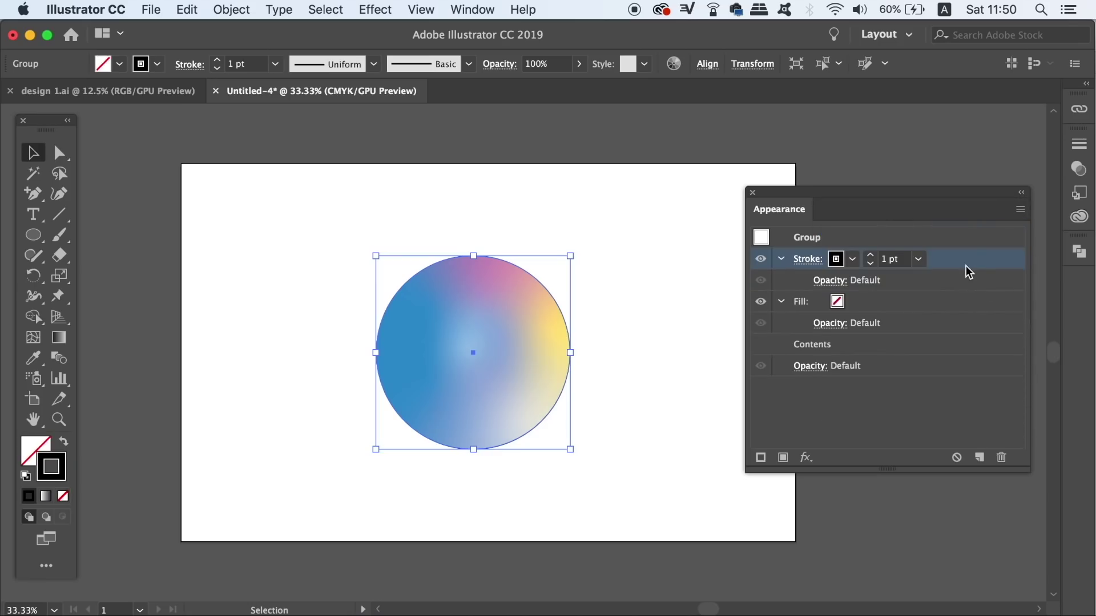
Move the new stroke below the fill and set its weight to 20 pt
{"action": "mouse_move", "coordinate": [965, 268]}
{"action": "left_mouse_down"}
{"action": "mouse_move", "coordinate": [962, 345]}
{"action": "mouse_move", "coordinate": [962, 332]}
{"action": "left_mouse_up"}
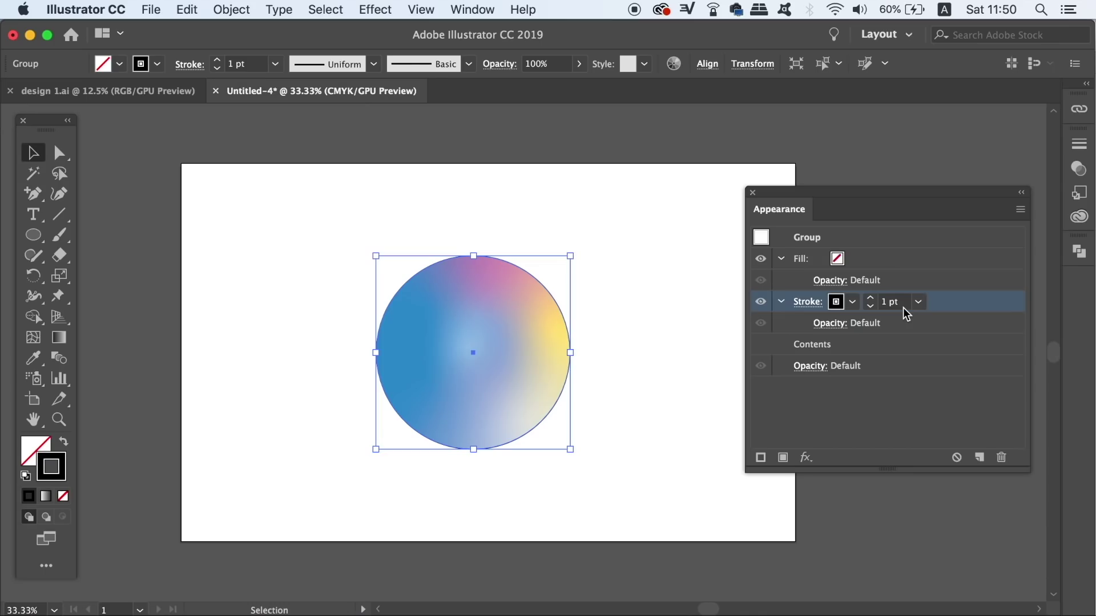
{"action": "left_click", "coordinate": [919, 302]}
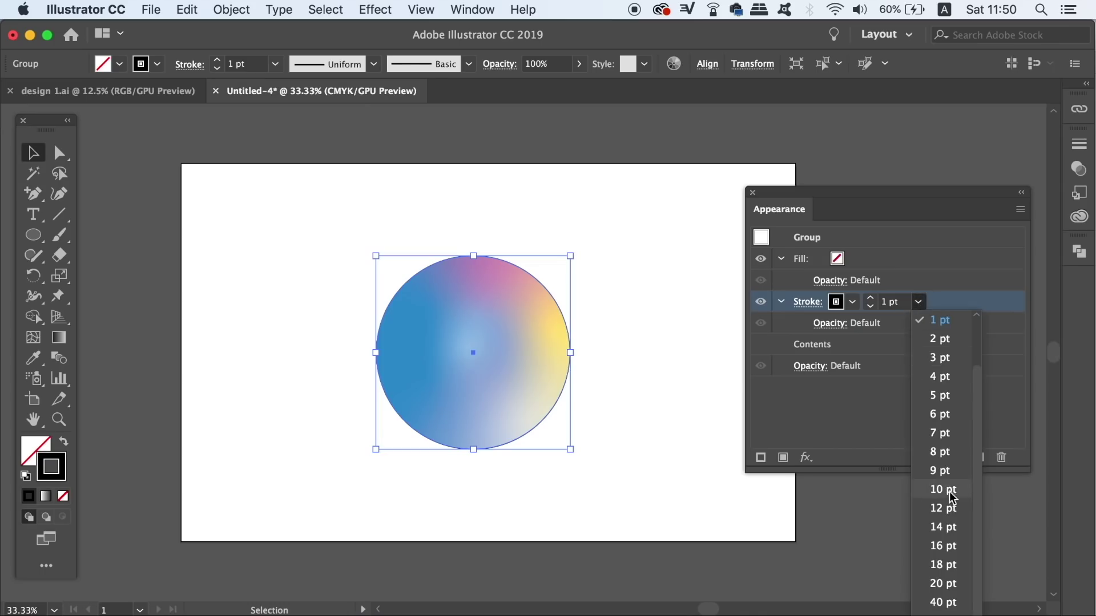
{"action": "left_click", "coordinate": [951, 492]}
{"action": "left_click", "coordinate": [919, 302]}
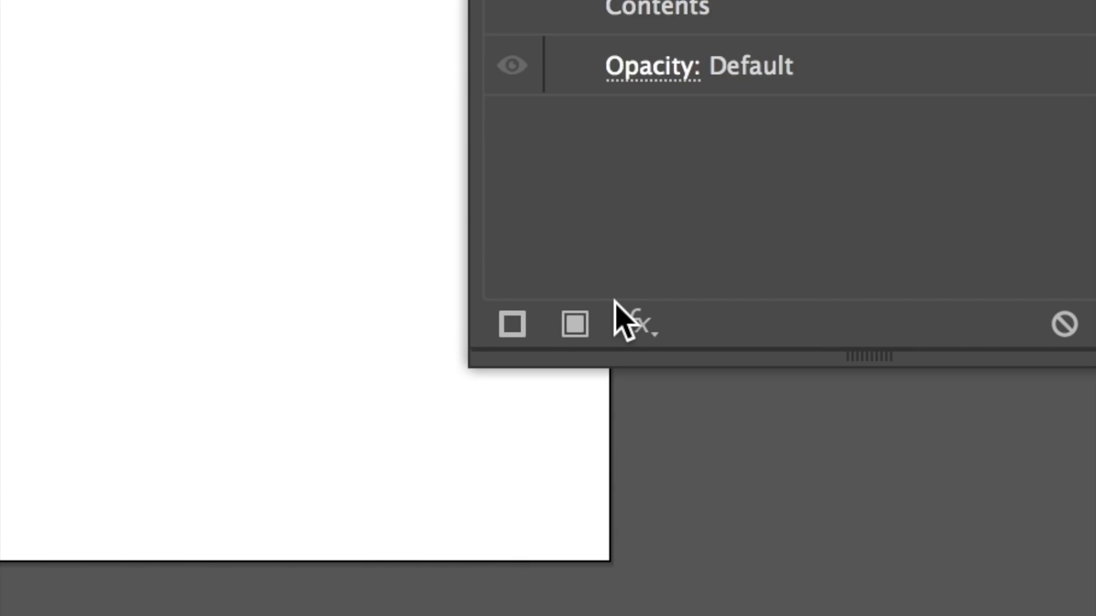
Open Offset Path for the group's stroke with Preview turned on
{"action": "left_click", "coordinate": [619, 317]}
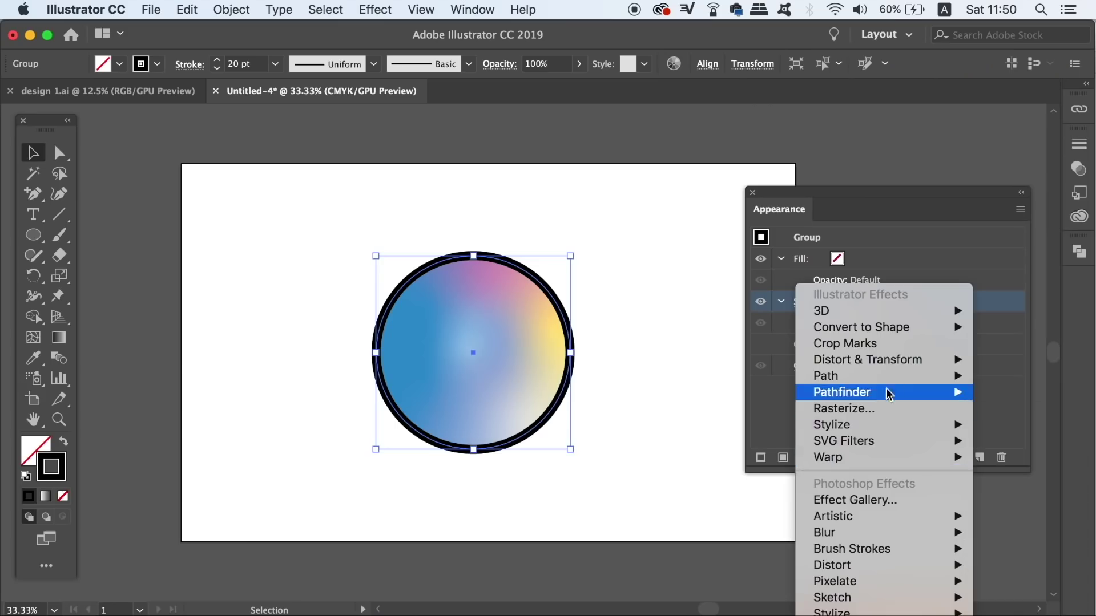
{"action": "mouse_move", "coordinate": [893, 103]}
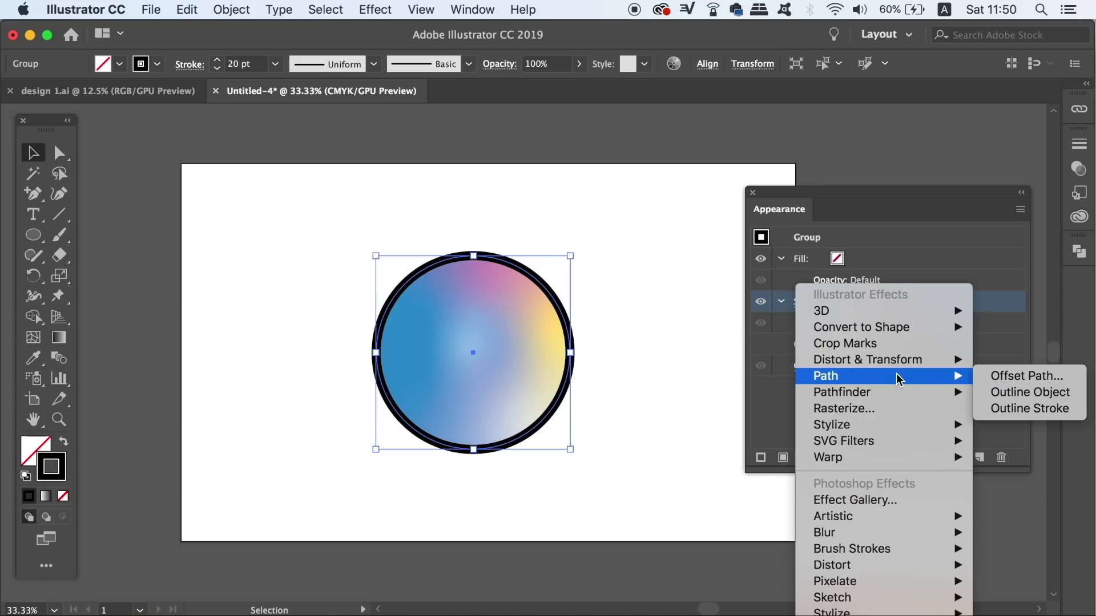
{"action": "left_click", "coordinate": [1008, 377]}
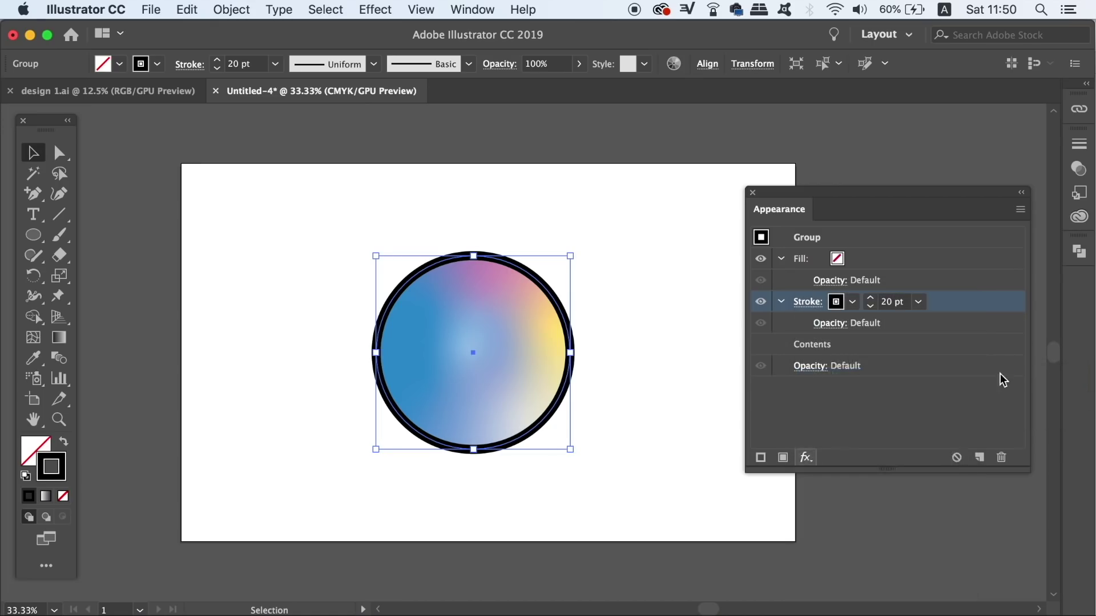
{"action": "left_click", "coordinate": [858, 481]}
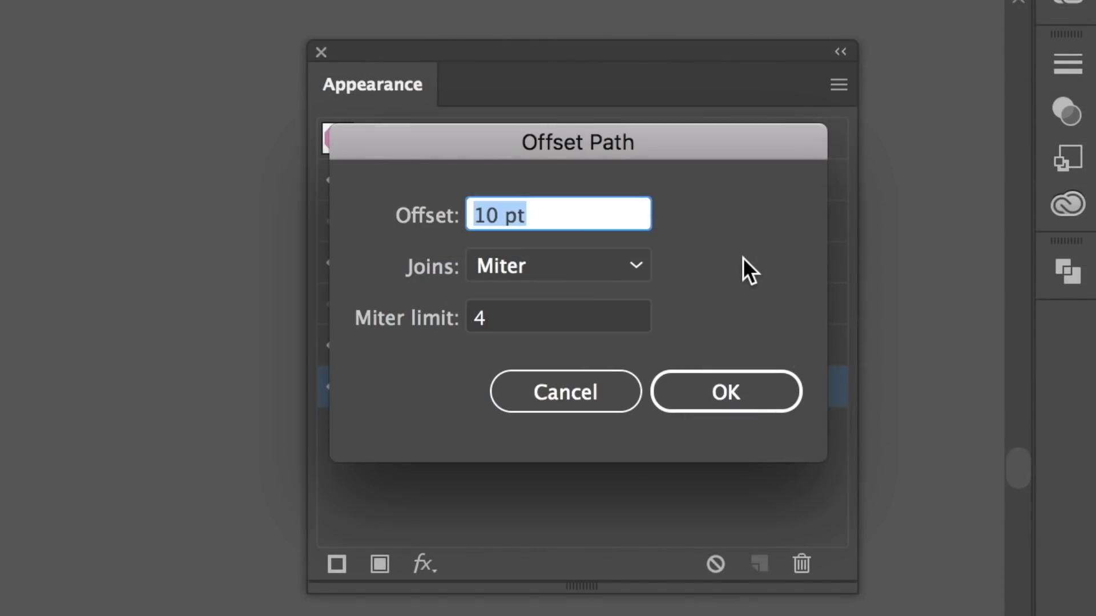
{"action": "left_click", "coordinate": [568, 210]}
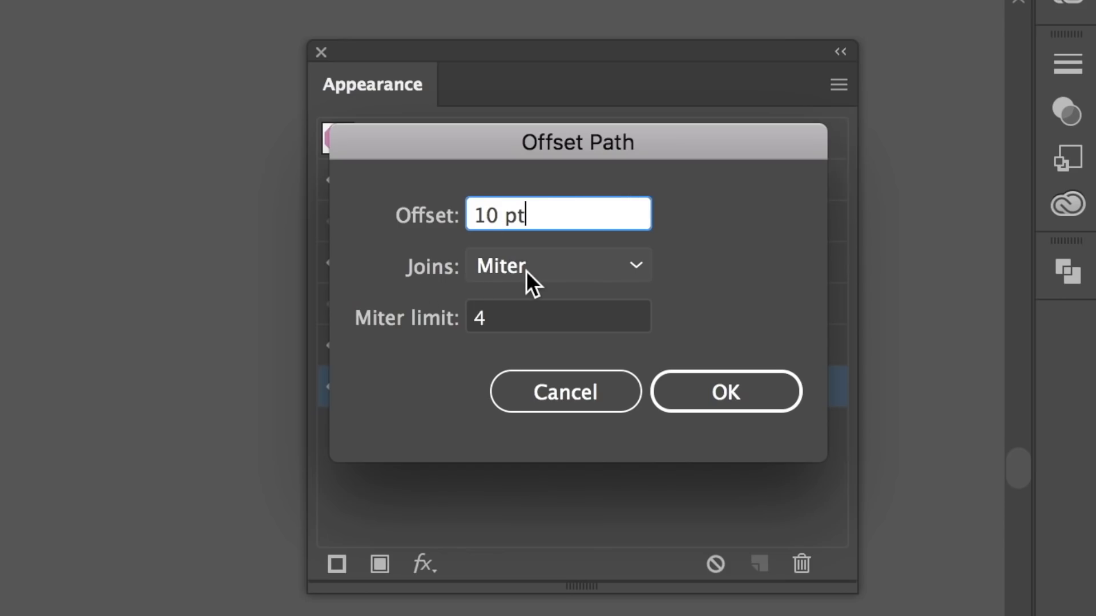
Preview the offset with Miter, Round and Bevel joins
{"action": "left_click", "coordinate": [625, 269]}
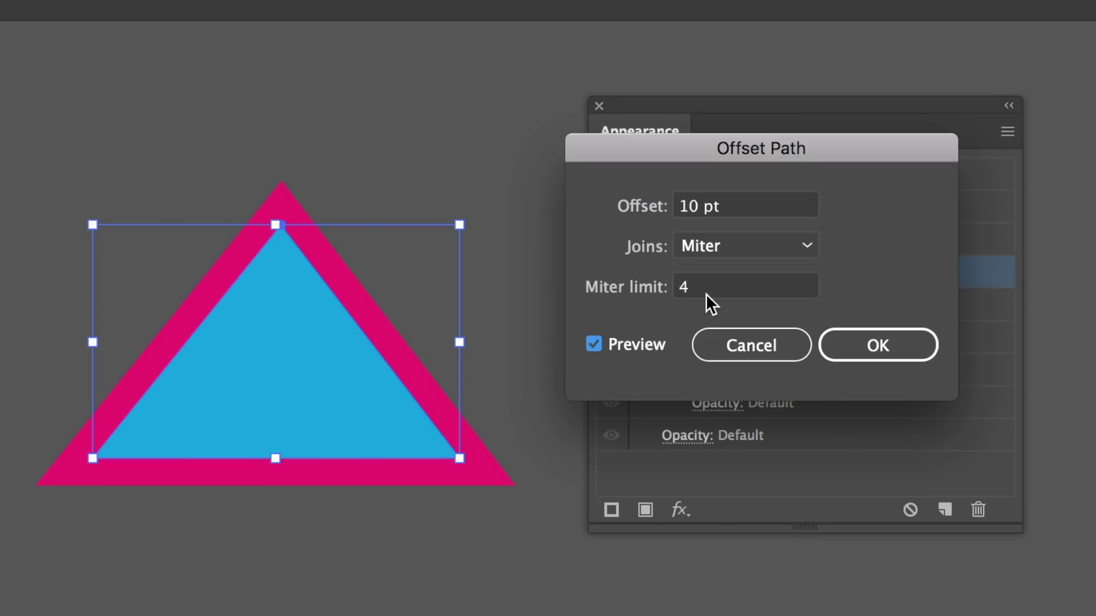
{"action": "left_click", "coordinate": [738, 255]}
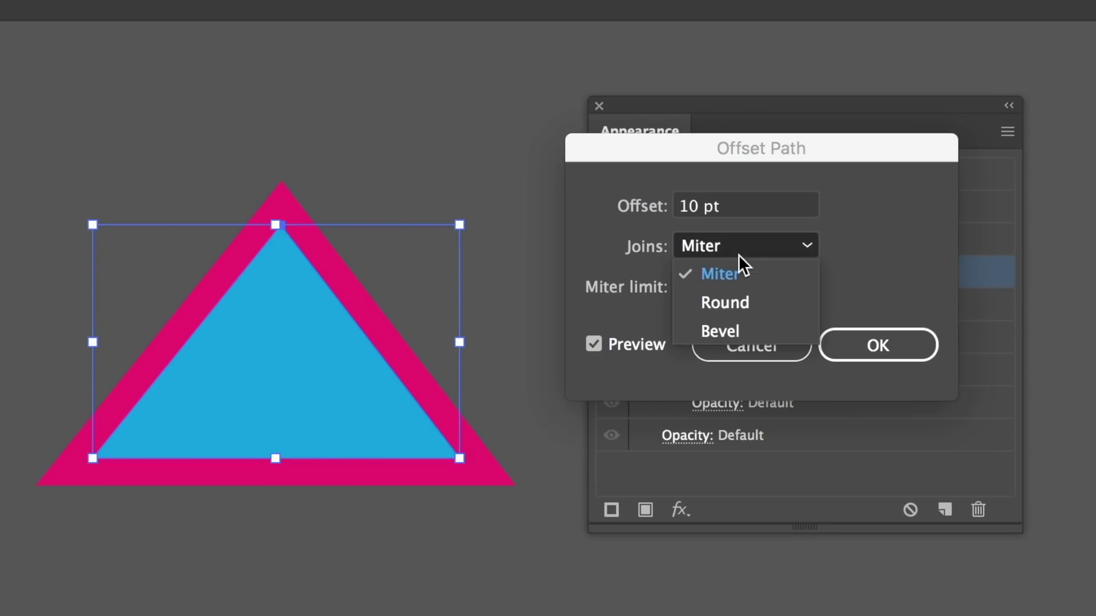
{"action": "left_click", "coordinate": [757, 297]}
{"action": "left_click", "coordinate": [808, 242]}
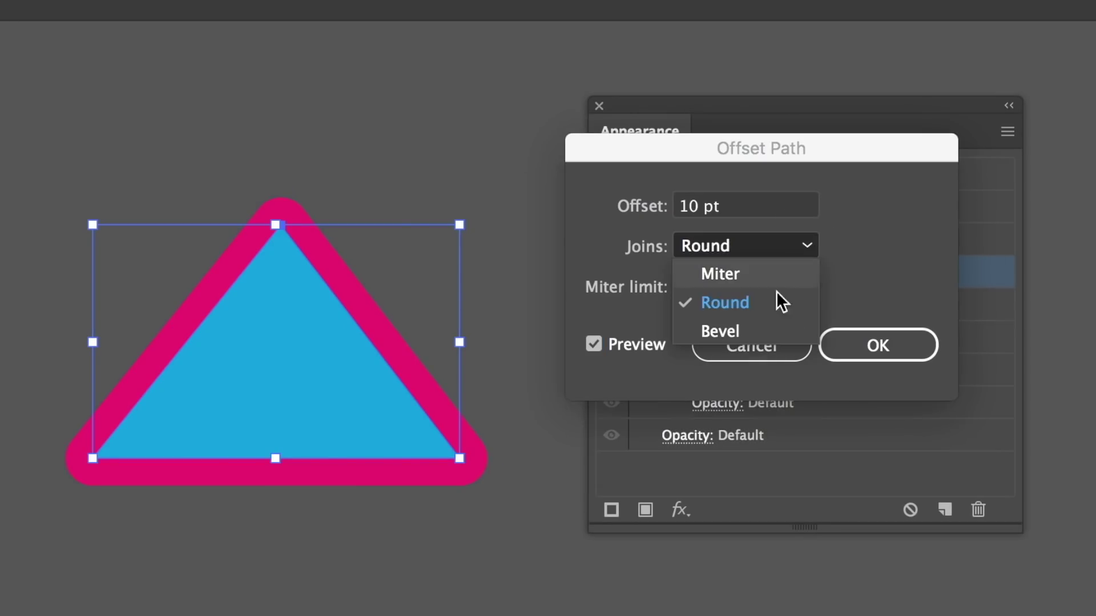
{"action": "left_click", "coordinate": [763, 326]}
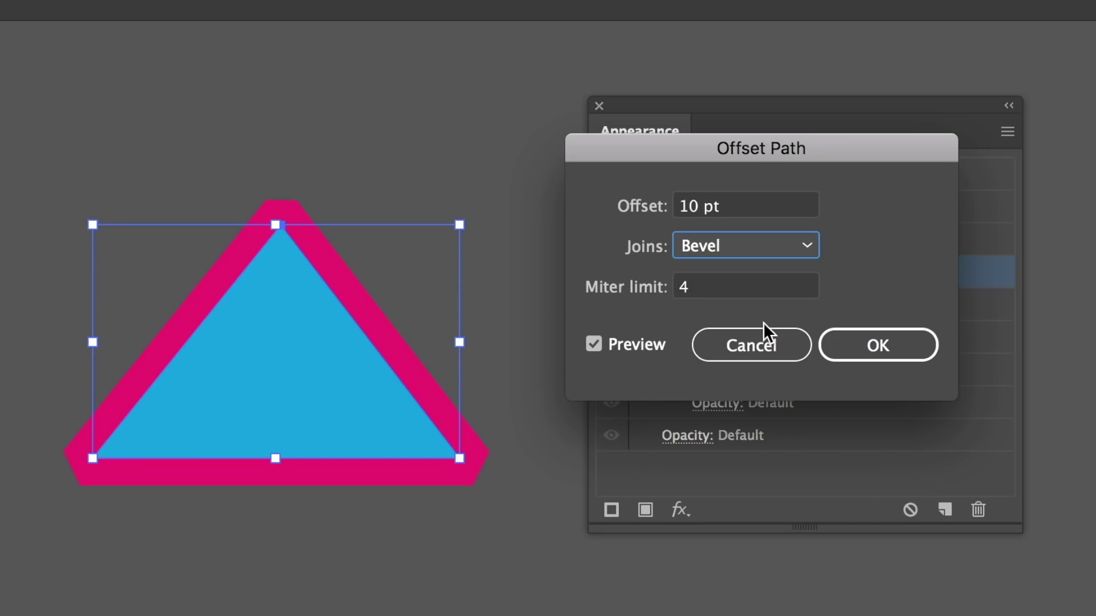
{"action": "left_click", "coordinate": [763, 249]}
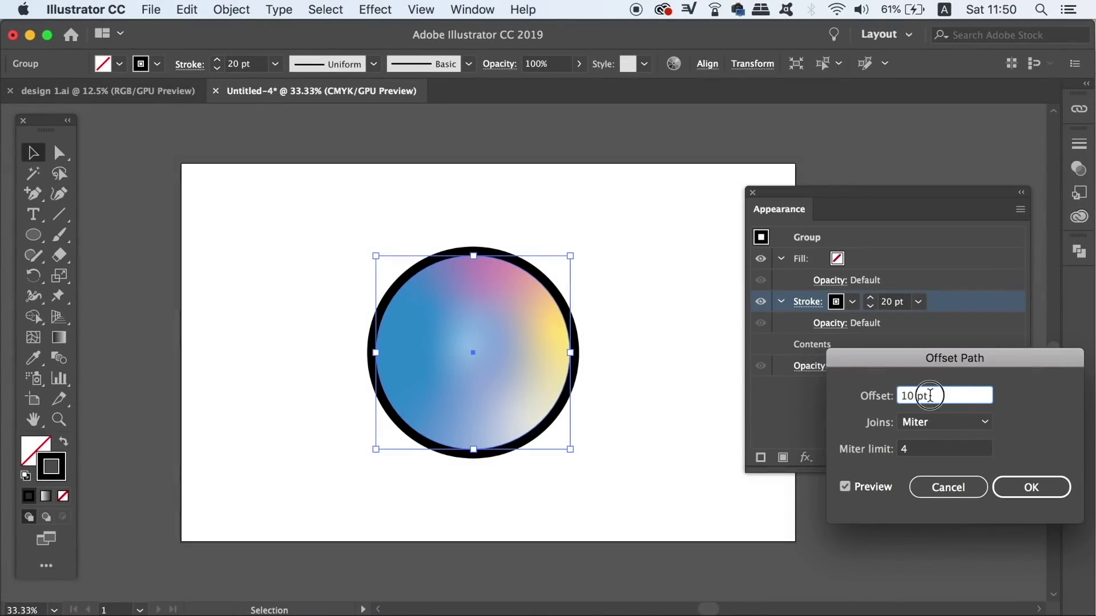
Preview a 100 pt offset, then apply the Offset Path at 5 pt
{"action": "left_click_drag", "start_coordinate": [931, 396], "coordinate": [868, 403]}
{"action": "type", "text": "100"}
{"action": "left_click", "coordinate": [875, 491]}
{"action": "left_click", "coordinate": [875, 492]}
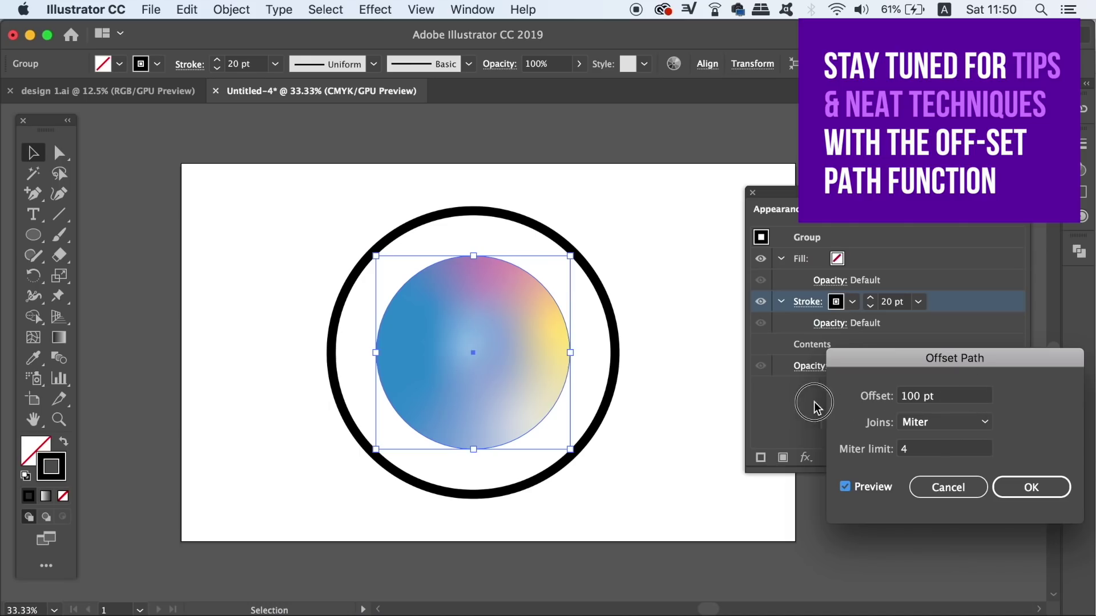
{"action": "left_click", "coordinate": [926, 400]}
{"action": "triple_click", "coordinate": [926, 400]}
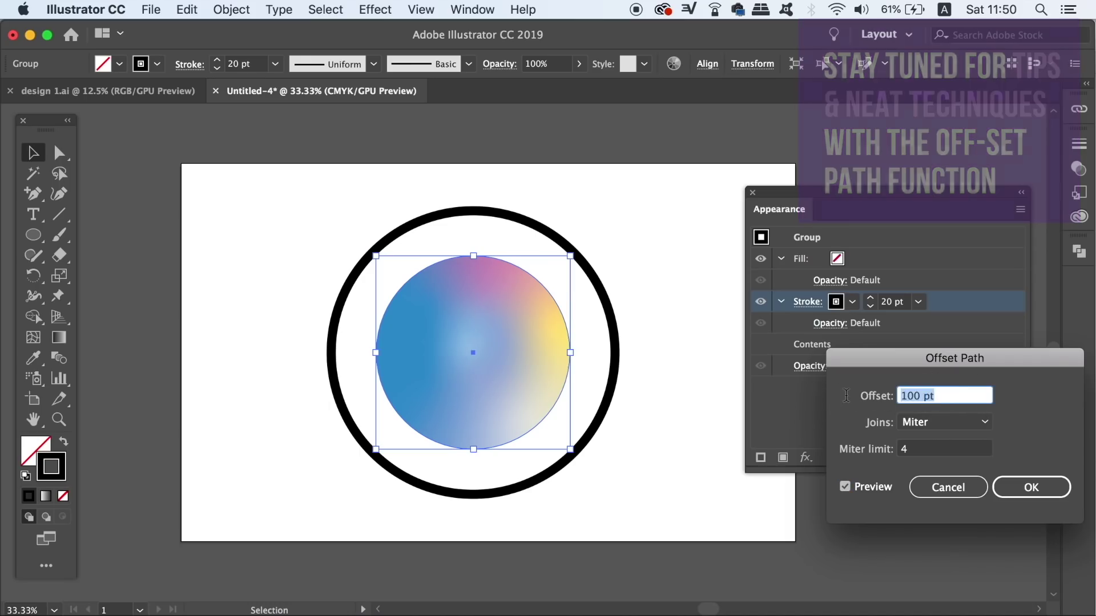
{"action": "type", "text": "50"}
{"action": "key", "text": "Return"}
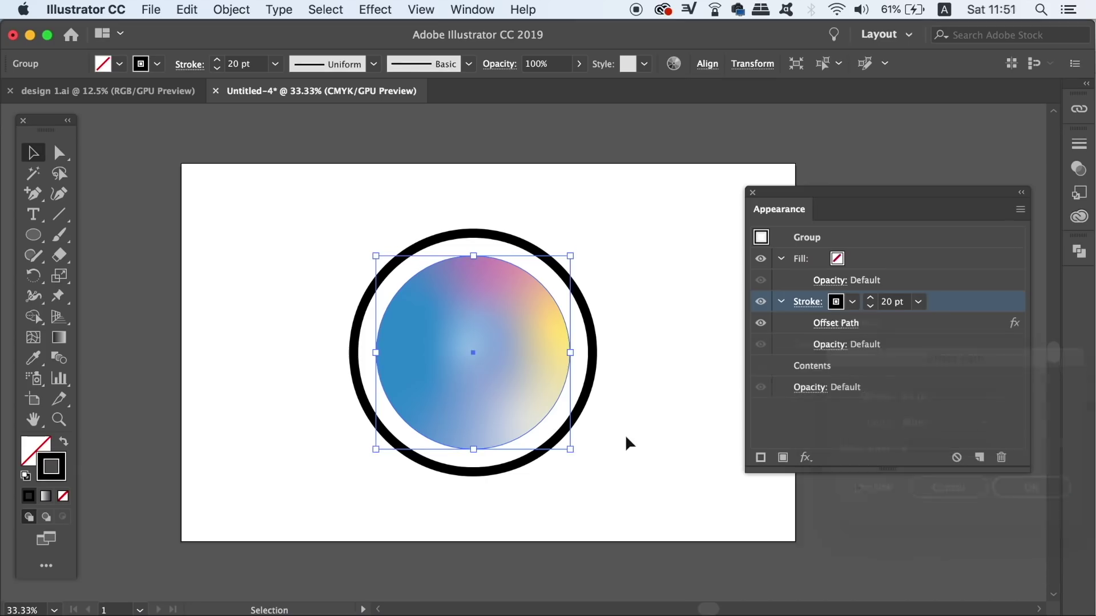
Pan the view and reposition the circle group on the artboard
{"action": "left_click_drag", "start_coordinate": [623, 432], "coordinate": [752, 459]}
{"action": "left_click_drag", "start_coordinate": [685, 428], "coordinate": [579, 441]}
{"action": "left_click", "coordinate": [484, 422]}
{"action": "left_click_drag", "start_coordinate": [531, 474], "coordinate": [357, 498]}
{"action": "left_click_drag", "start_coordinate": [368, 459], "coordinate": [457, 457]}
Change the outer ring's 20 pt stroke from black to a light grey swatch
{"action": "left_click", "coordinate": [519, 535]}
{"action": "key", "text": "super+a"}
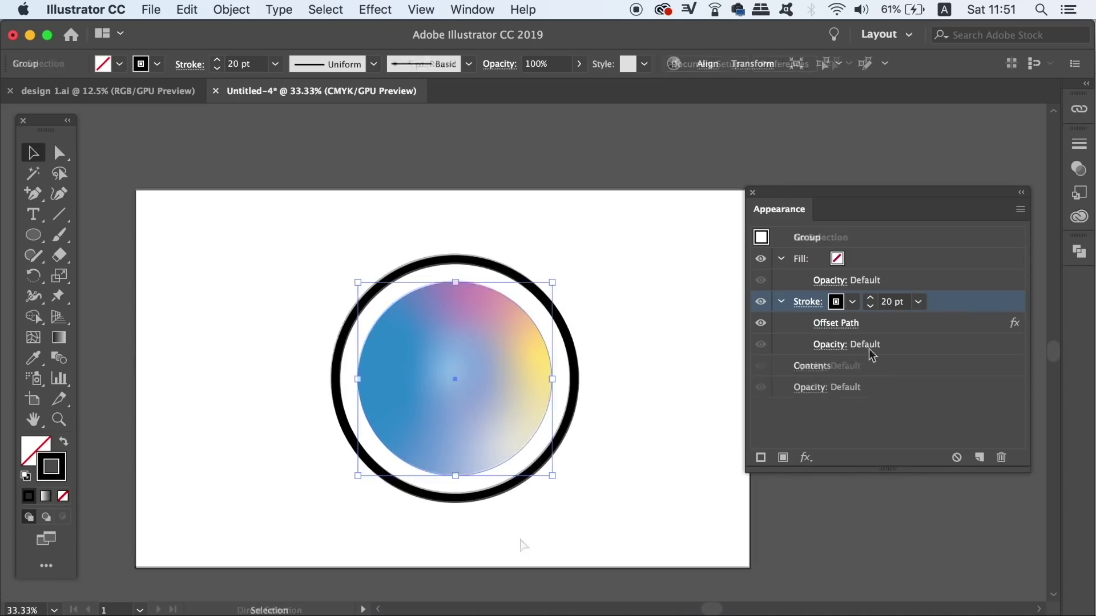
{"action": "left_click", "coordinate": [836, 303]}
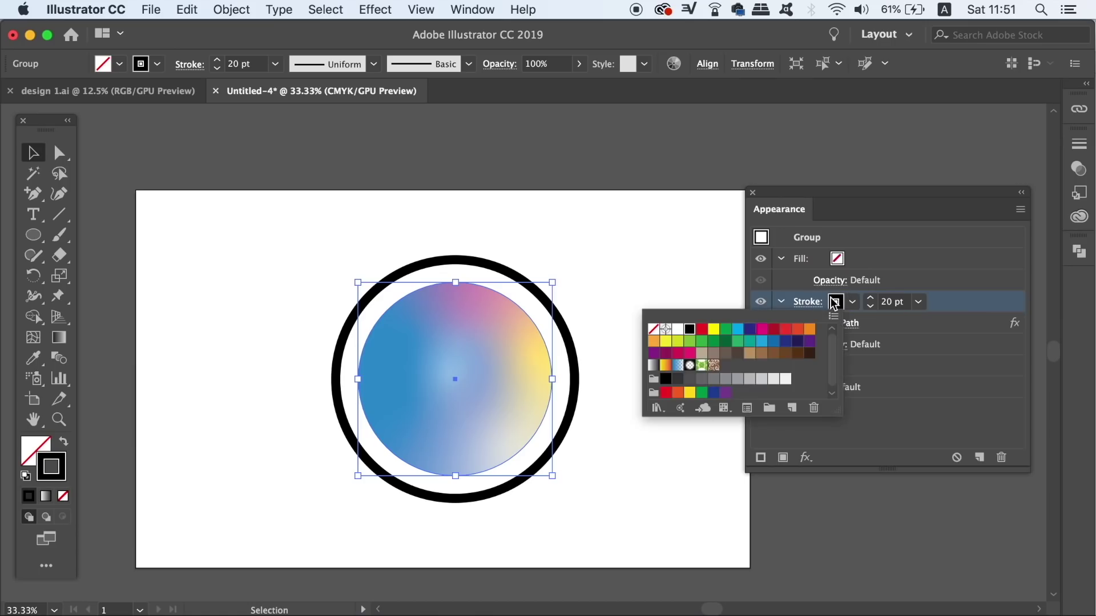
{"action": "left_click", "coordinate": [761, 380]}
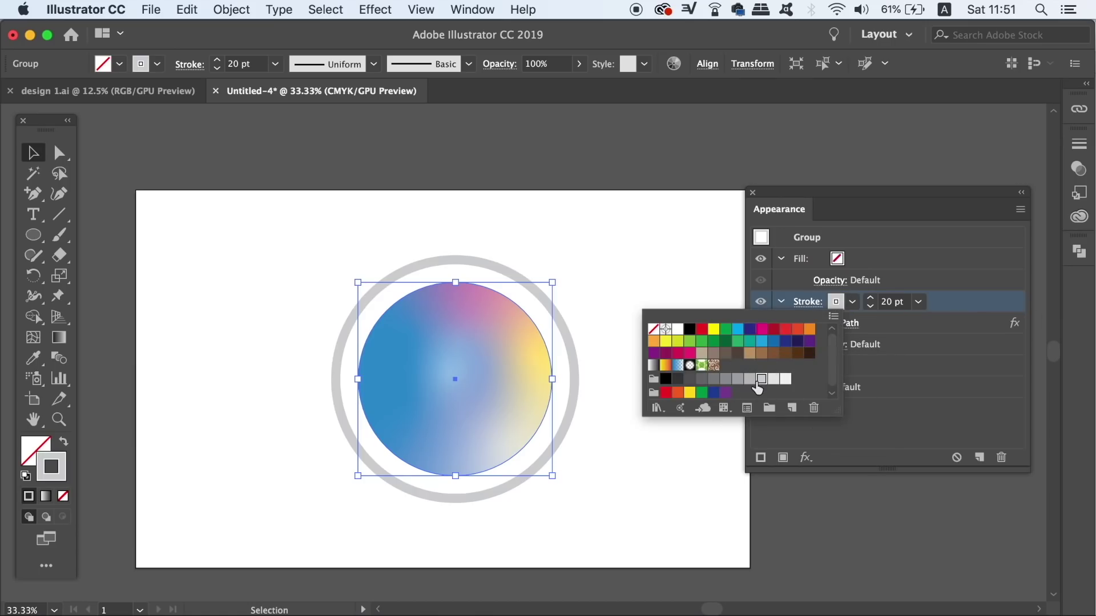
{"action": "left_click", "coordinate": [774, 380]}
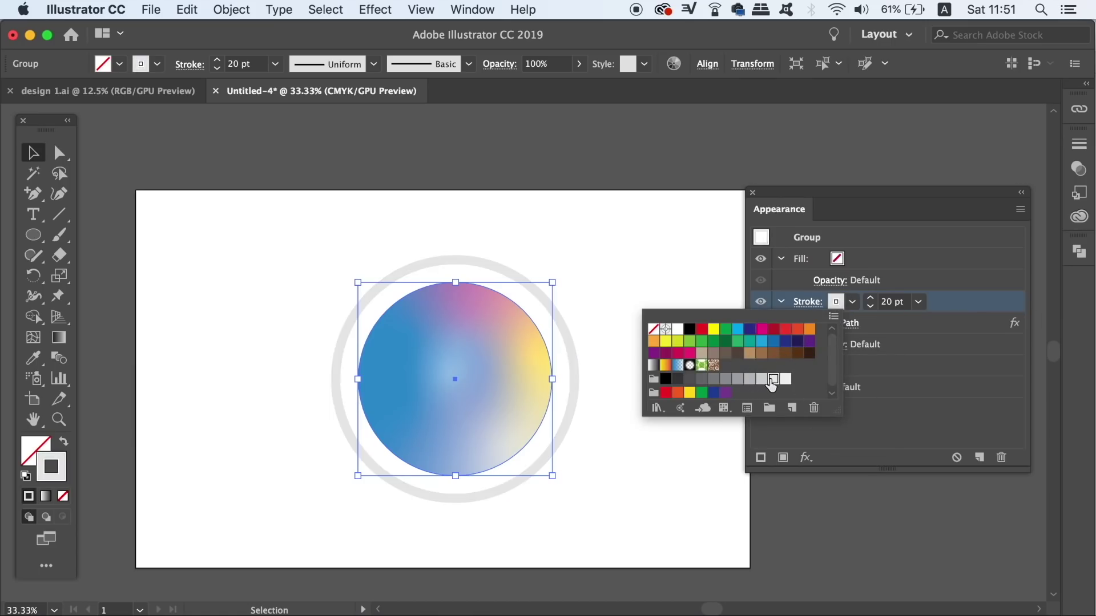
{"action": "left_click", "coordinate": [651, 279]}
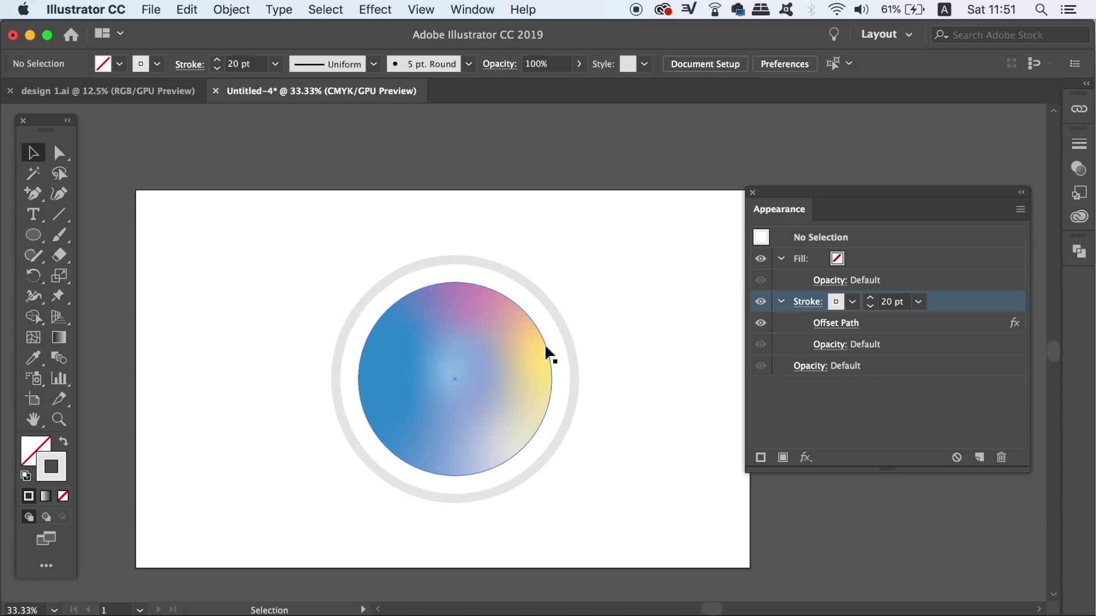
{"action": "left_click", "coordinate": [568, 335]}
{"action": "left_click", "coordinate": [836, 302]}
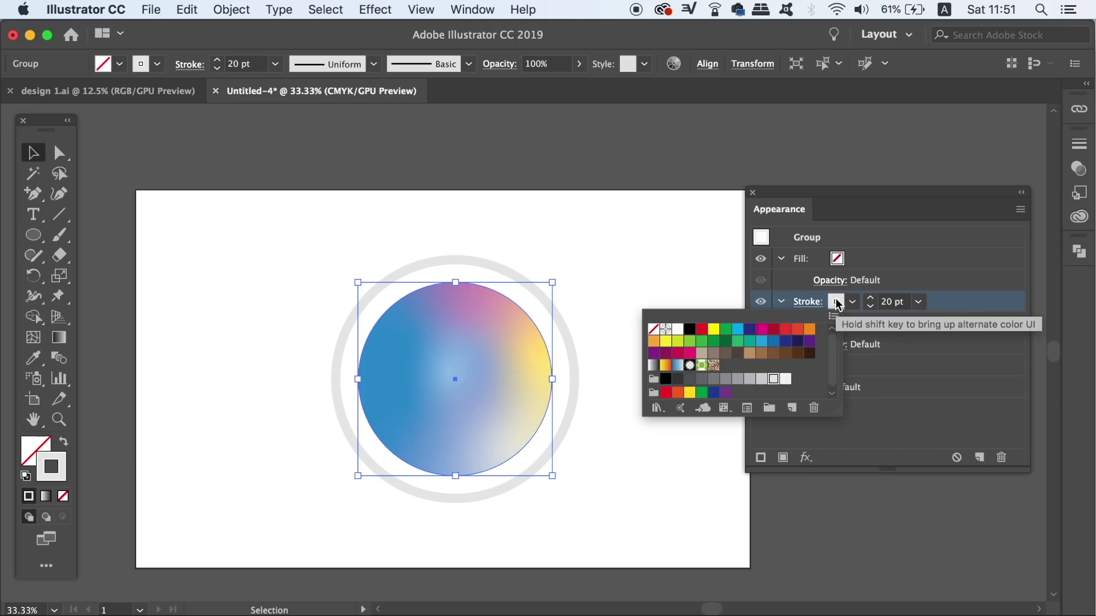
Add a Gaussian Blur with a 38.4-pixel radius to the ring group, with Preview on
{"action": "left_click", "coordinate": [805, 459]}
{"action": "mouse_move", "coordinate": [866, 532]}
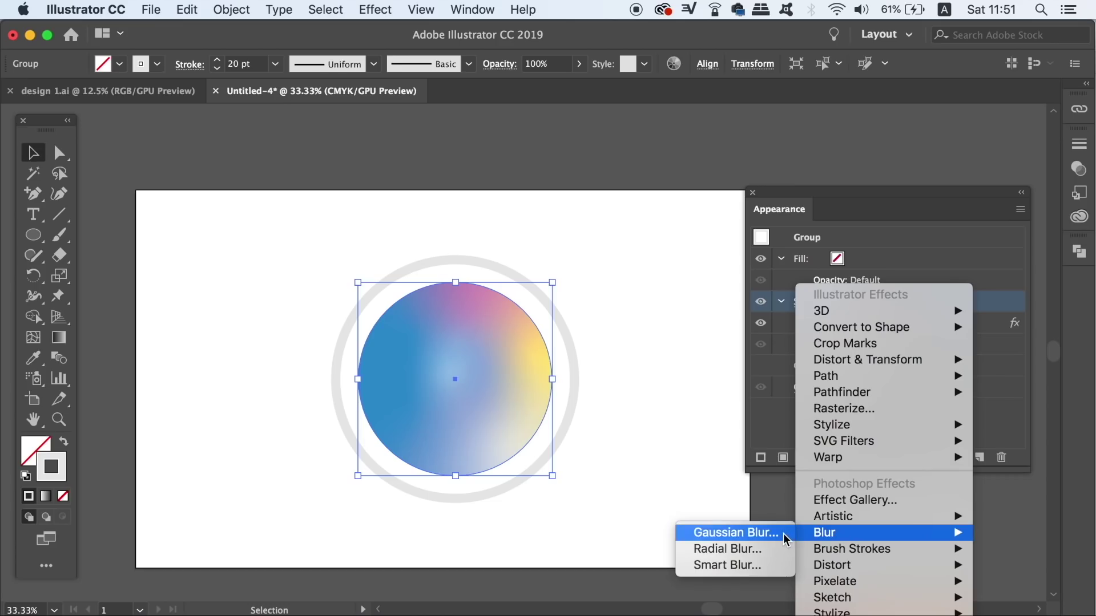
{"action": "left_click", "coordinate": [737, 533]}
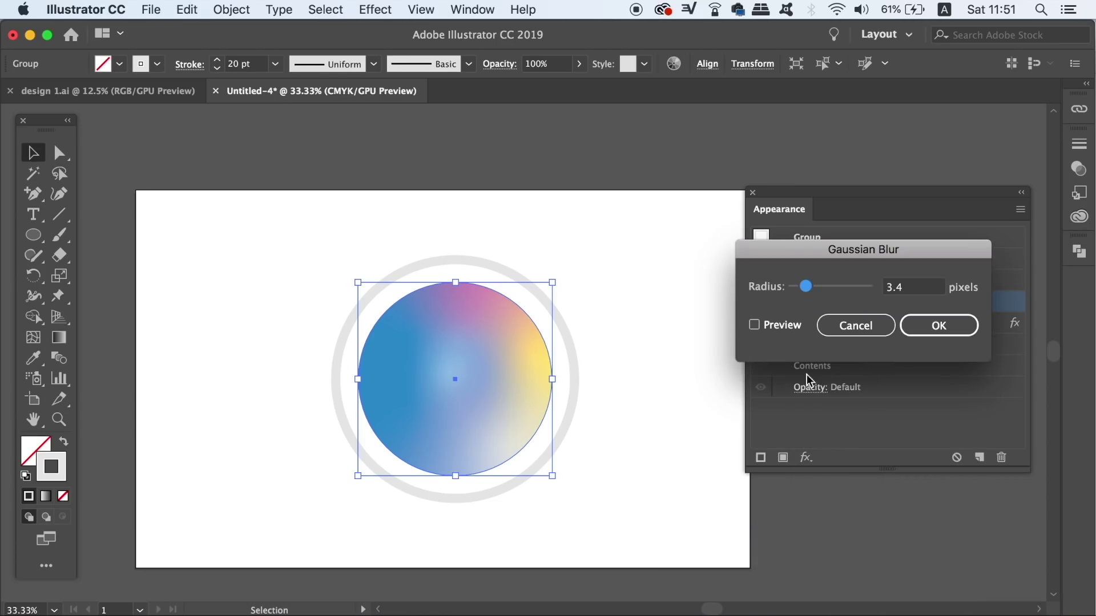
{"action": "left_click", "coordinate": [786, 331]}
{"action": "left_click_drag", "start_coordinate": [806, 285], "coordinate": [847, 294]}
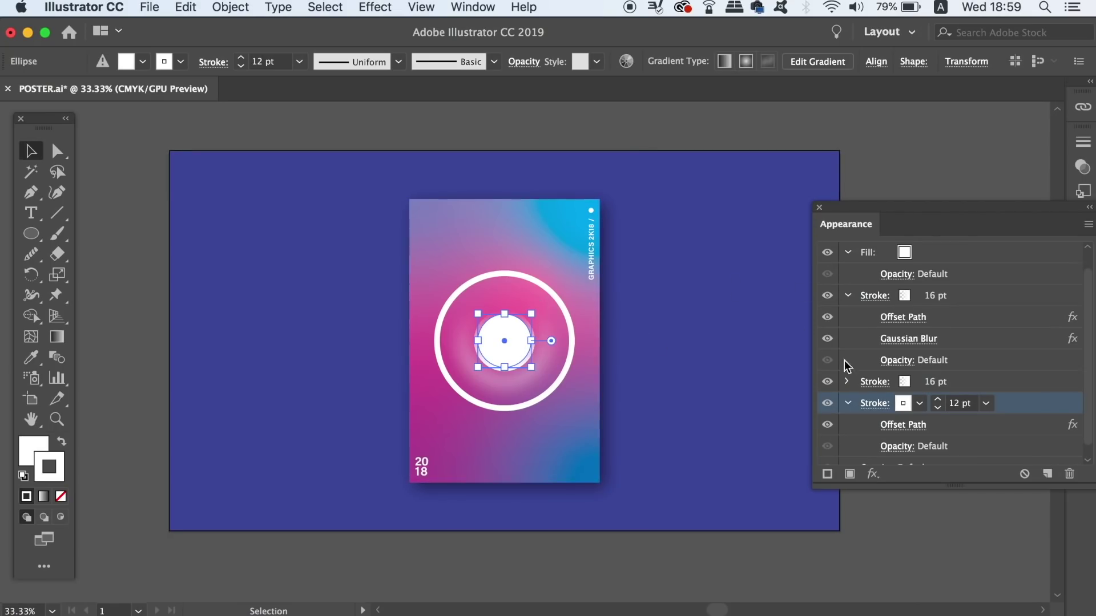
Zoom in on the poster and set the 12 pt ring gradient's end stop to white
{"action": "left_click_drag", "start_coordinate": [937, 215], "coordinate": [860, 204]}
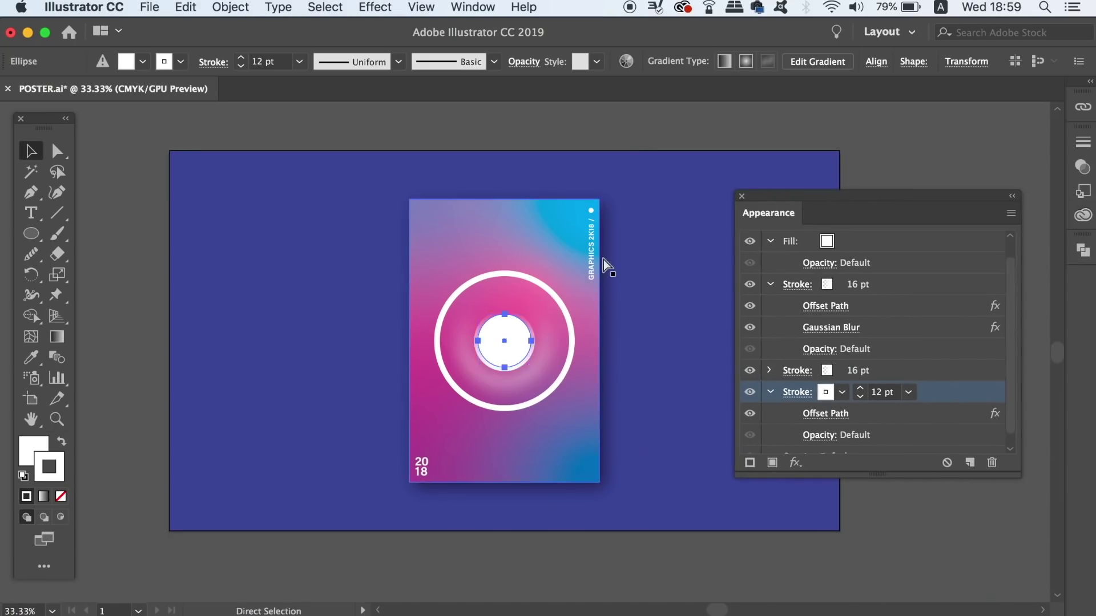
{"action": "key", "text": "super+equal"}
{"action": "left_click", "coordinate": [751, 392]}
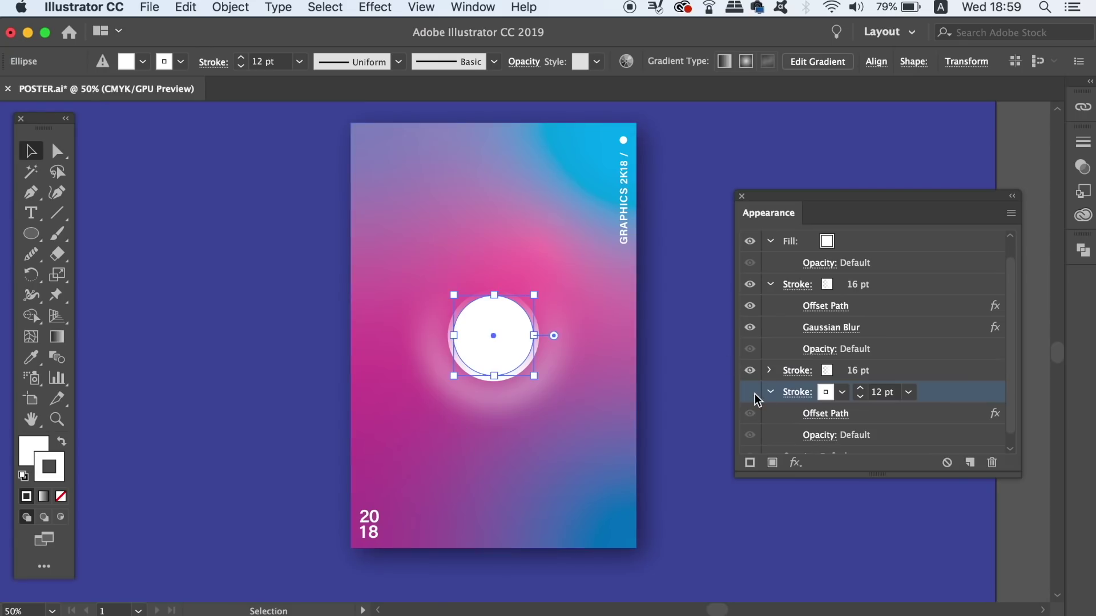
{"action": "left_click", "coordinate": [752, 392]}
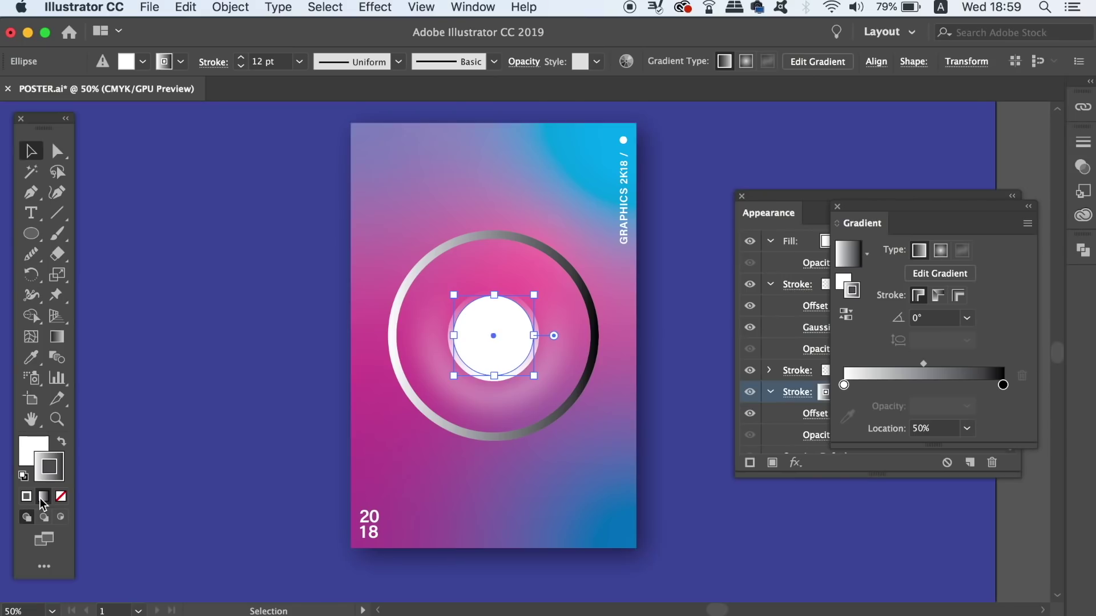
{"action": "left_click", "coordinate": [1003, 386]}
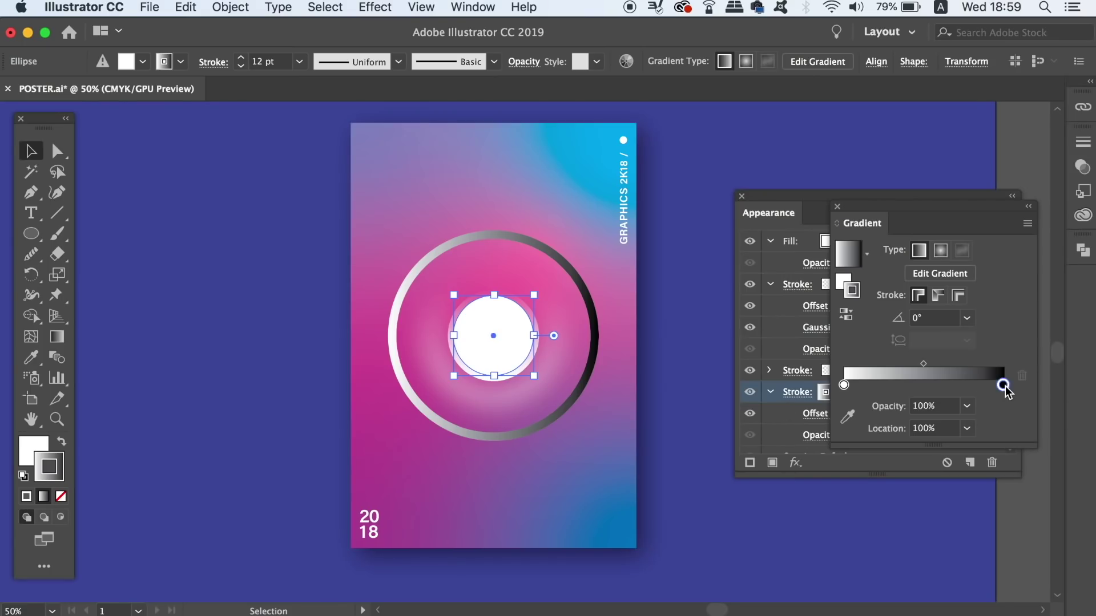
{"action": "double_click", "coordinate": [1003, 386]}
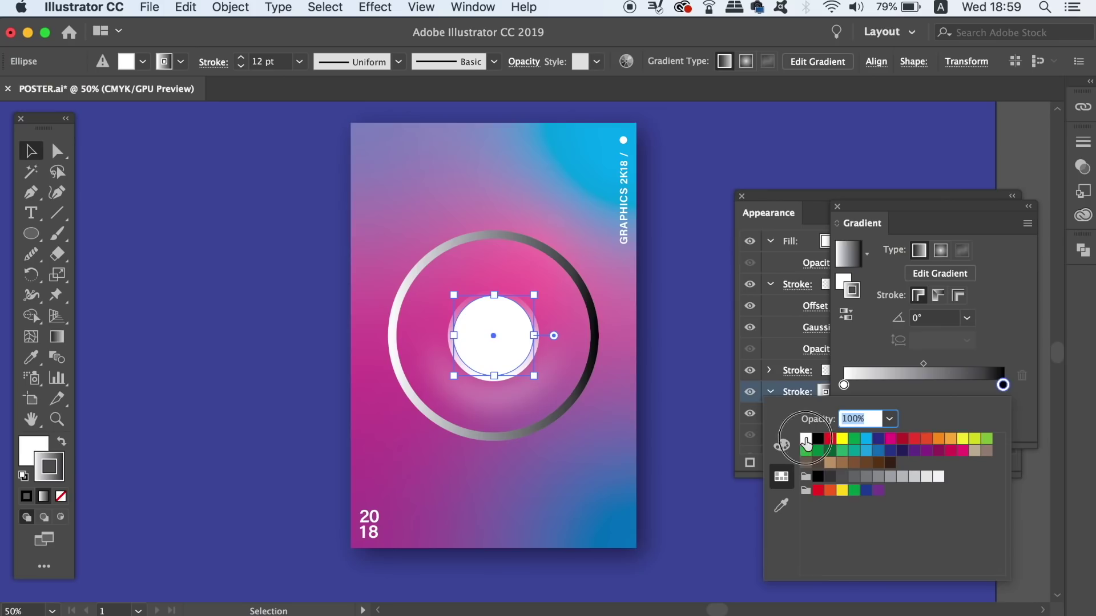
{"action": "left_click", "coordinate": [805, 439]}
{"action": "left_click", "coordinate": [970, 327]}
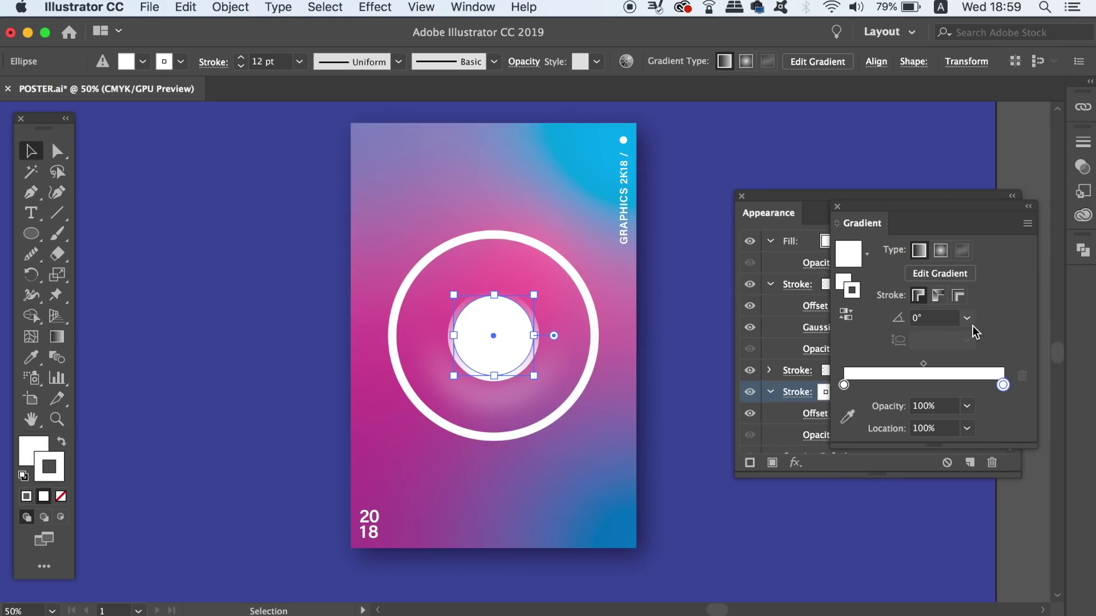
Set the gradient angle to 90°, end stop opacity 0%, and midpoint 35.05%
{"action": "left_click", "coordinate": [971, 325]}
{"action": "left_click", "coordinate": [1005, 397]}
{"action": "left_click", "coordinate": [967, 406]}
{"action": "left_click", "coordinate": [975, 424]}
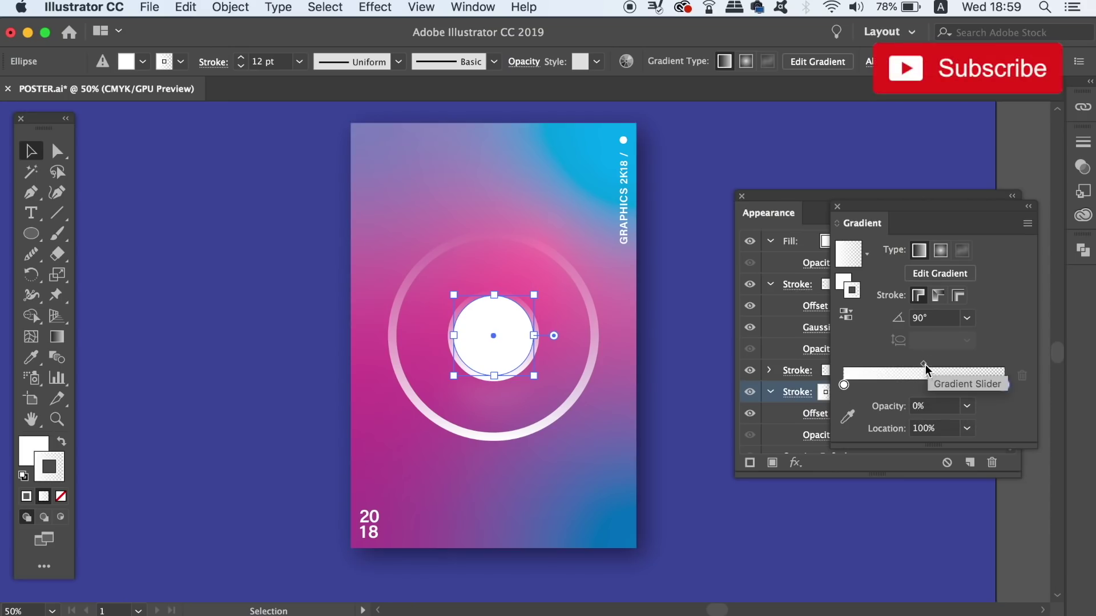
{"action": "left_click_drag", "start_coordinate": [924, 364], "coordinate": [900, 364]}
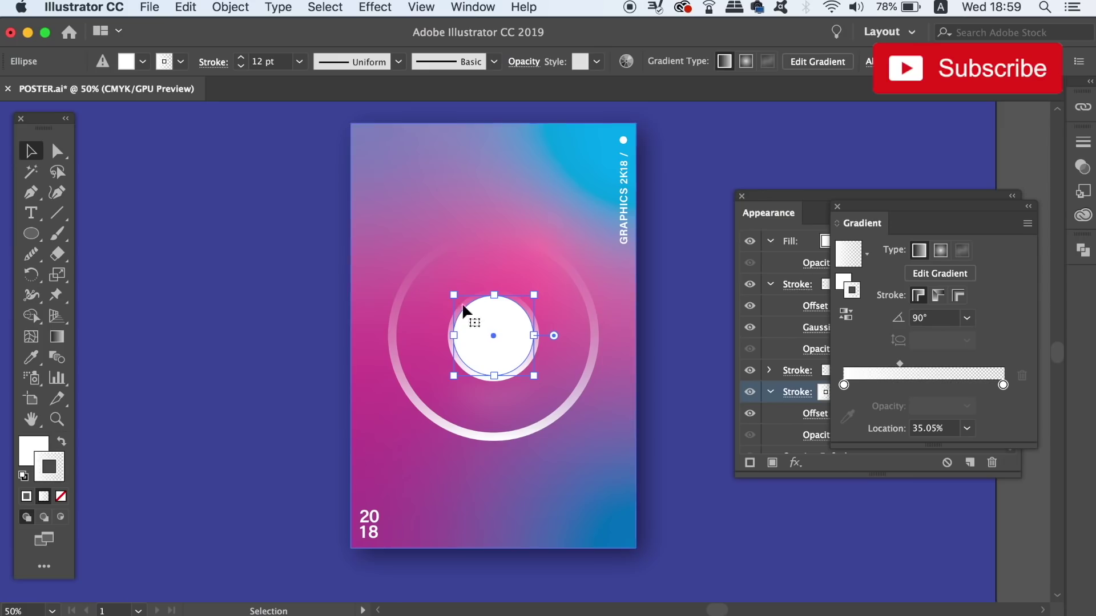
{"action": "left_click", "coordinate": [398, 62]}
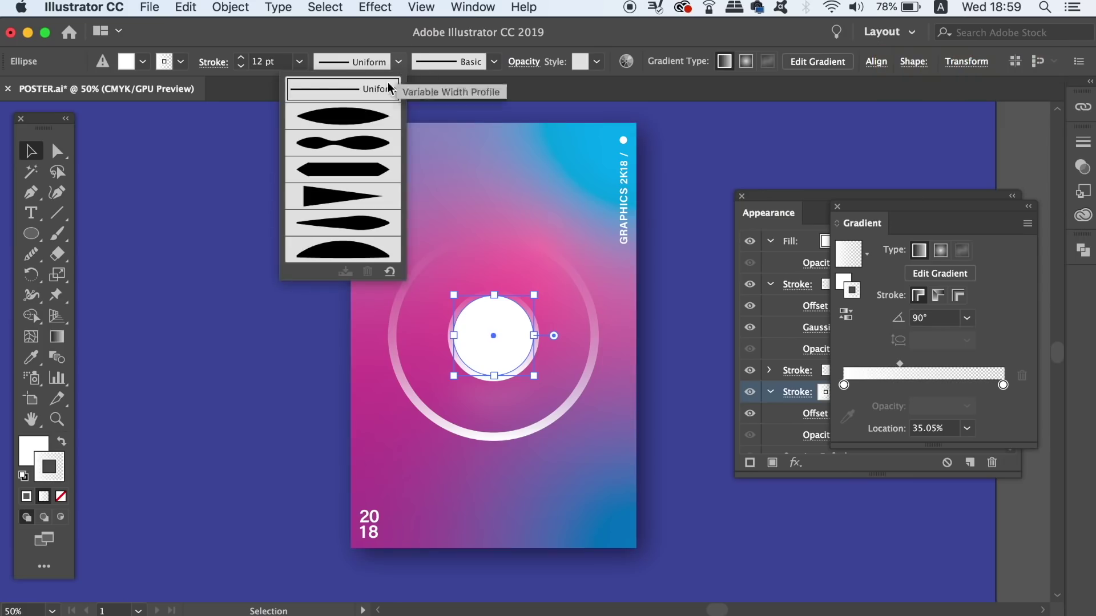
{"action": "left_click", "coordinate": [370, 115]}
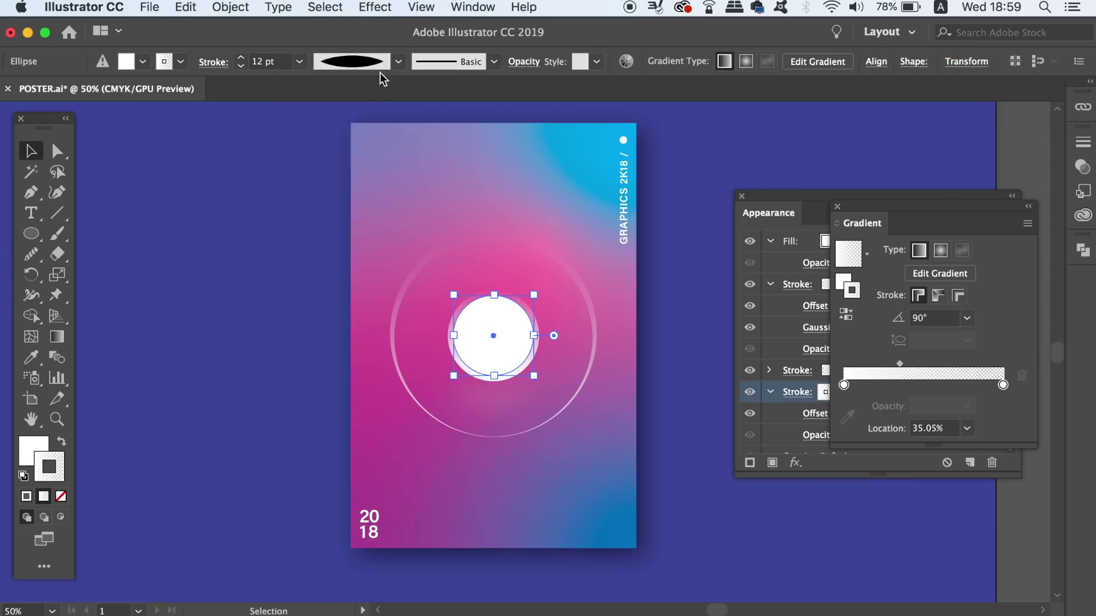
{"action": "left_click", "coordinate": [398, 61]}
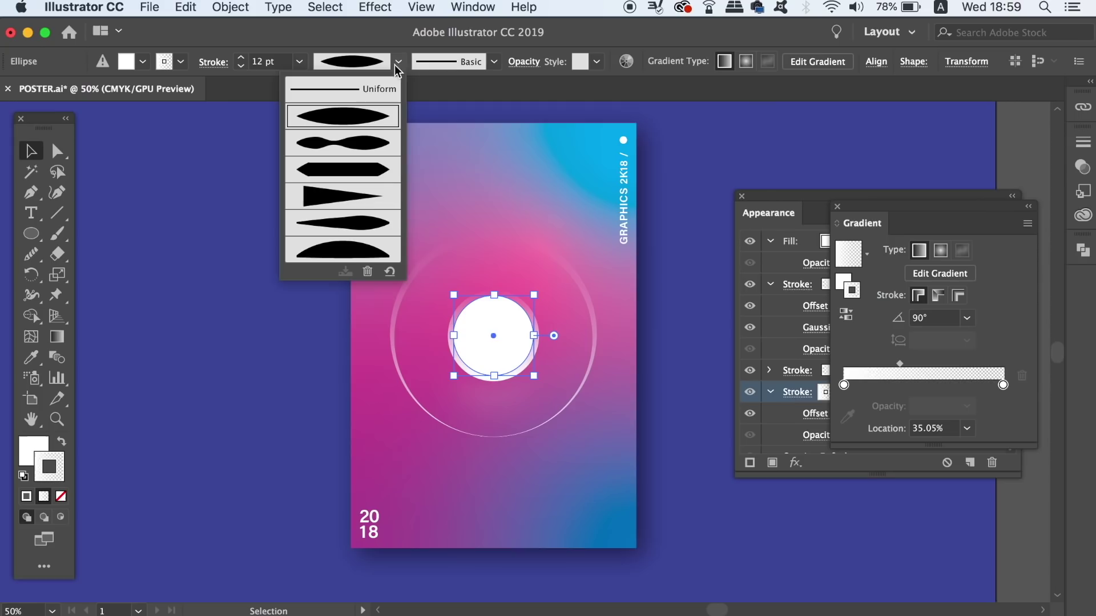
{"action": "left_click", "coordinate": [364, 200]}
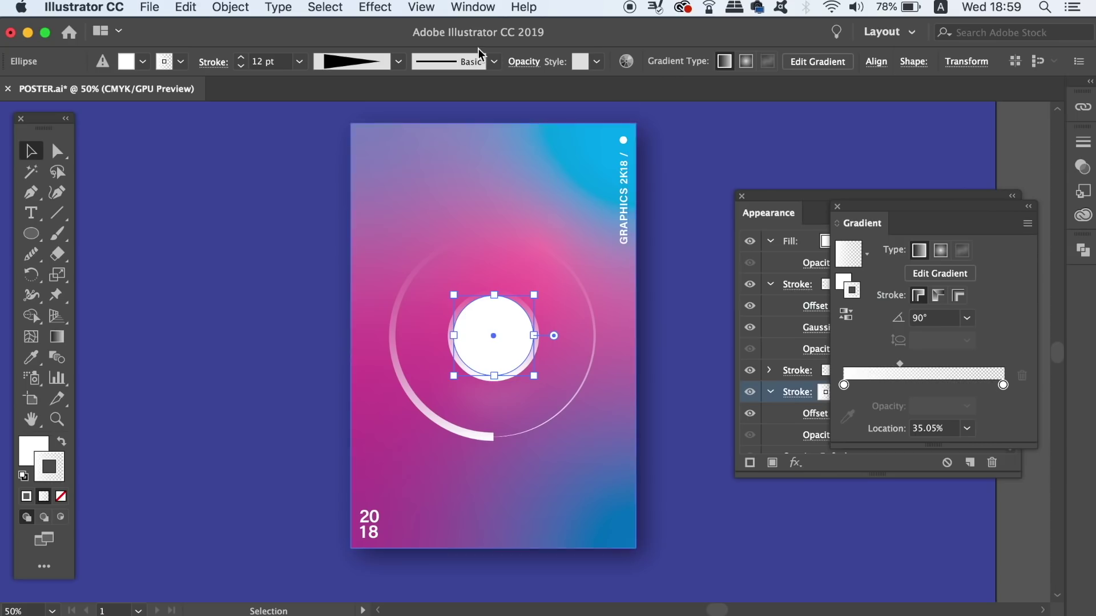
{"action": "left_click", "coordinate": [398, 62]}
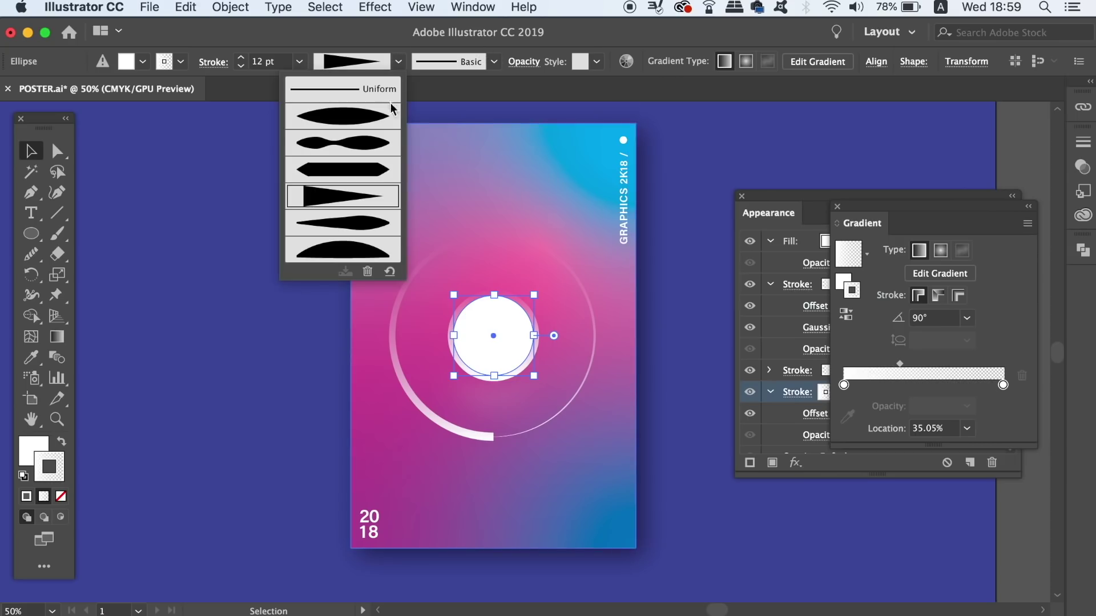
{"action": "left_click", "coordinate": [360, 248]}
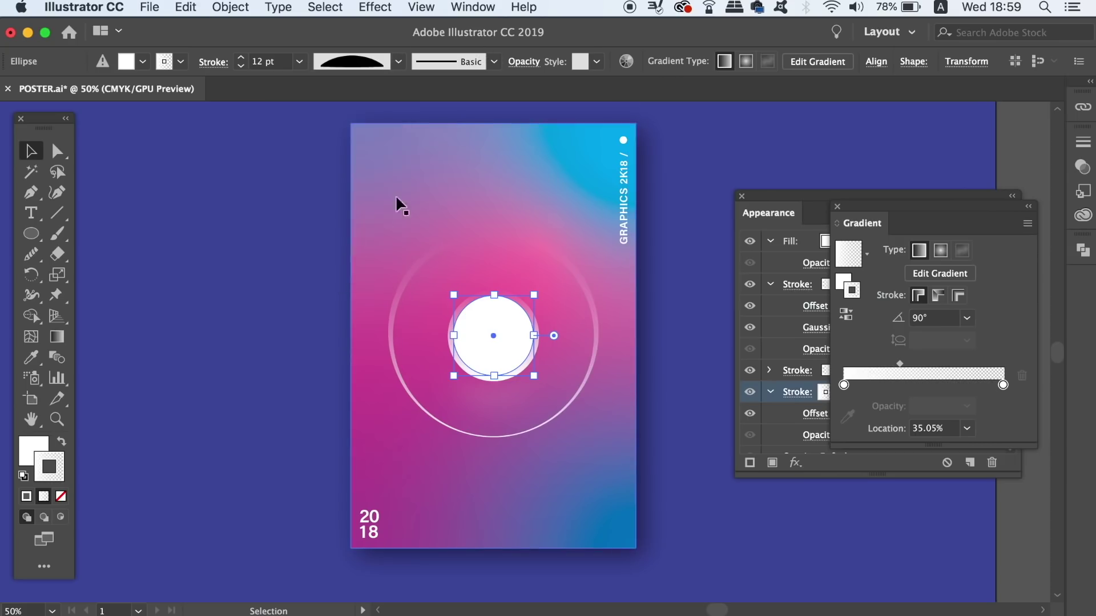
{"action": "left_click", "coordinate": [398, 61]}
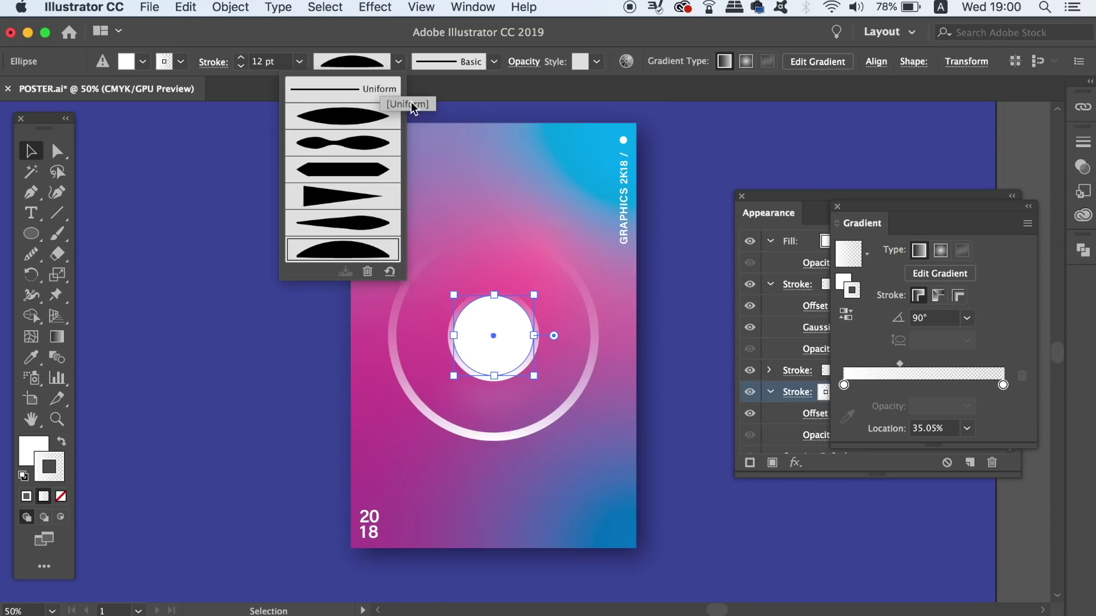
{"action": "left_click", "coordinate": [371, 90]}
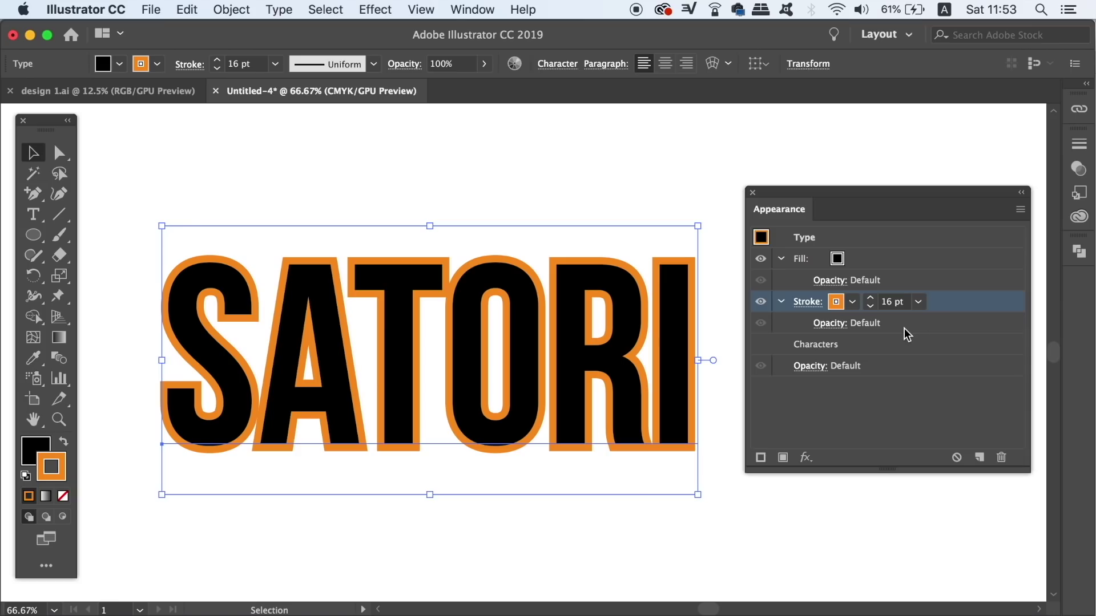
Add a 30 pt Offset Path effect to the text's stroke, checking it in preview
{"action": "left_click", "coordinate": [806, 457]}
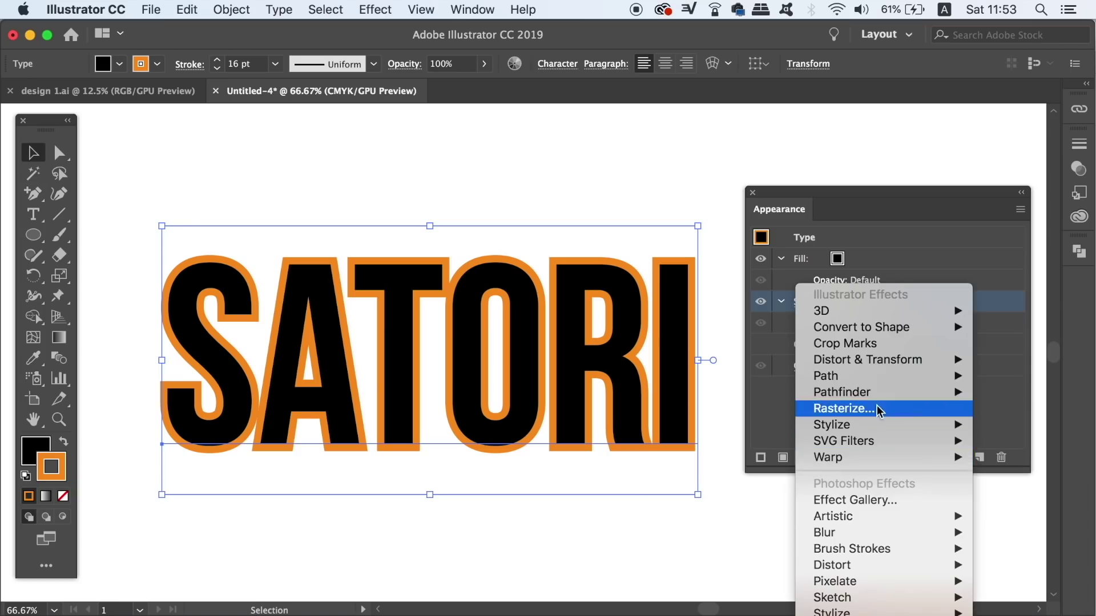
{"action": "mouse_move", "coordinate": [897, 380]}
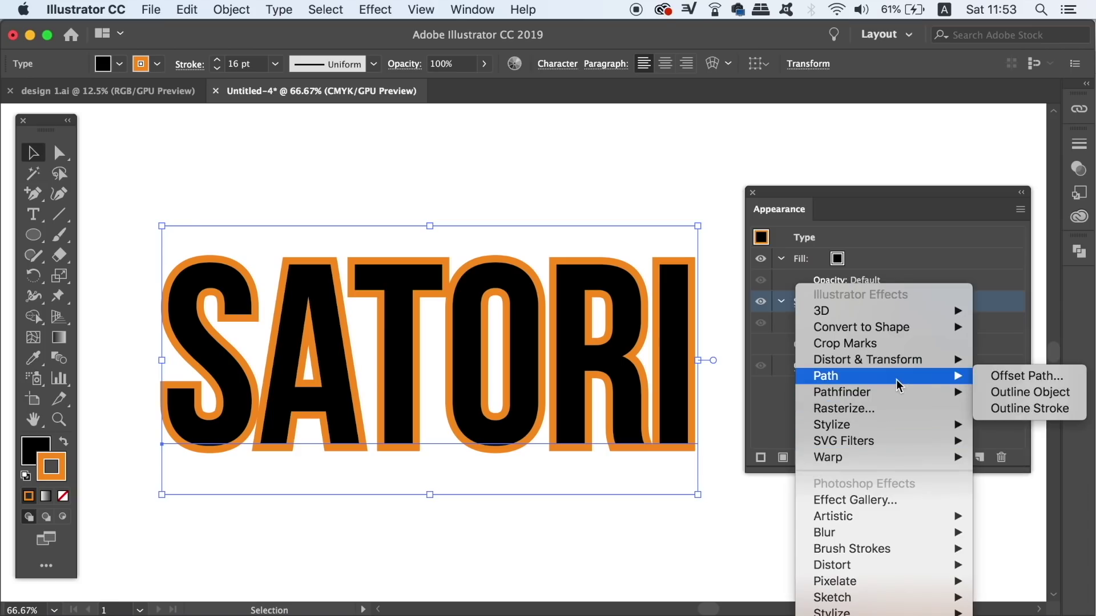
{"action": "left_click", "coordinate": [1004, 386]}
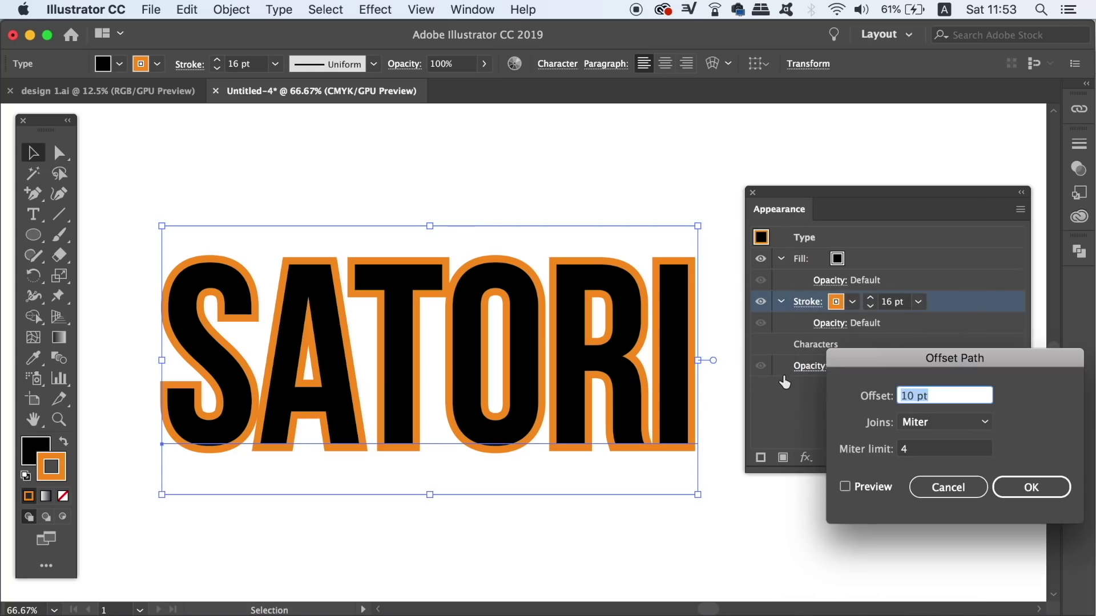
{"action": "left_click", "coordinate": [856, 491]}
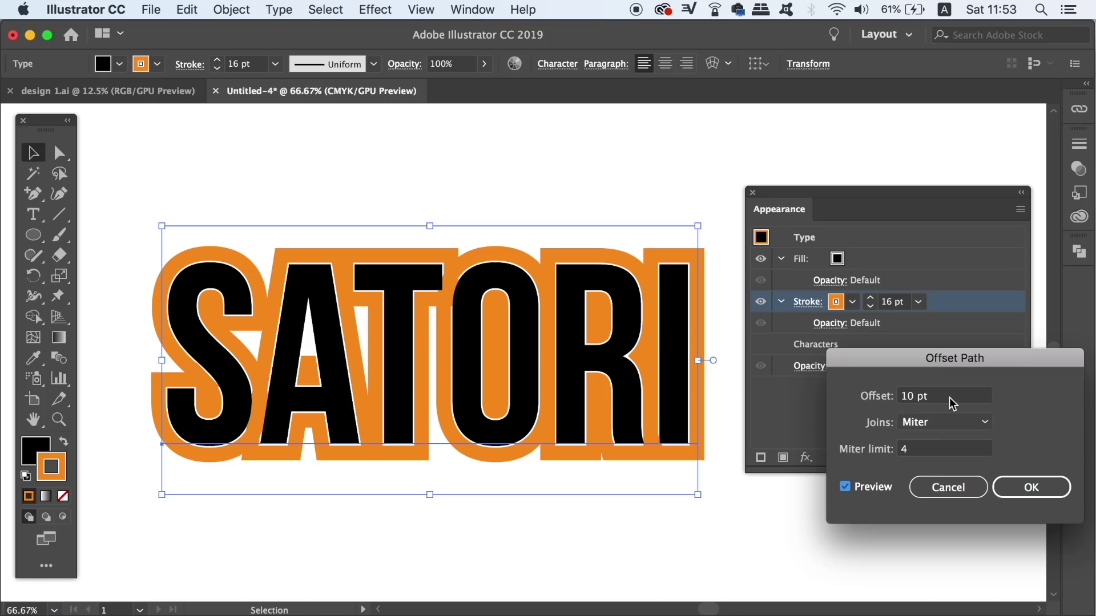
{"action": "left_click", "coordinate": [861, 397]}
{"action": "type", "text": "30"}
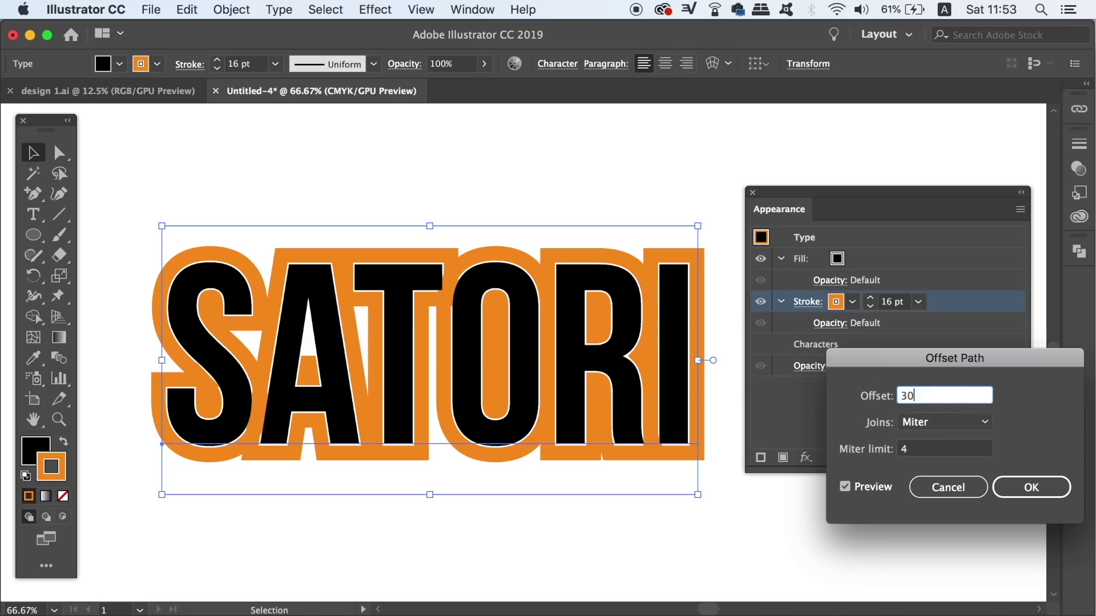
{"action": "left_click", "coordinate": [846, 485]}
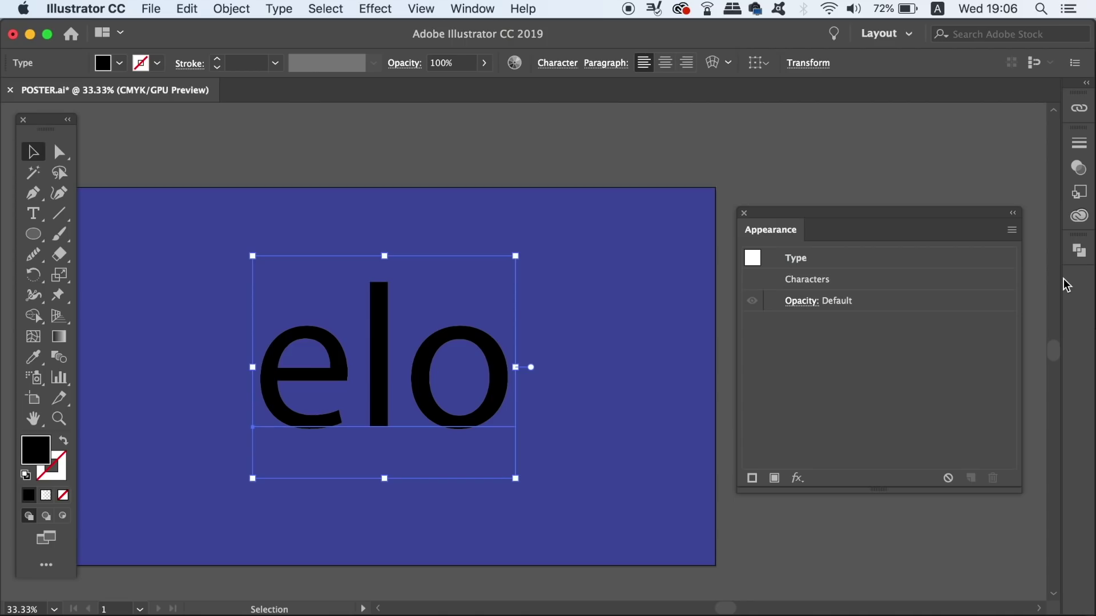
Make the elo text a compound shape and give it a white fill
{"action": "left_click", "coordinate": [1079, 250]}
{"action": "left_click", "coordinate": [1049, 245]}
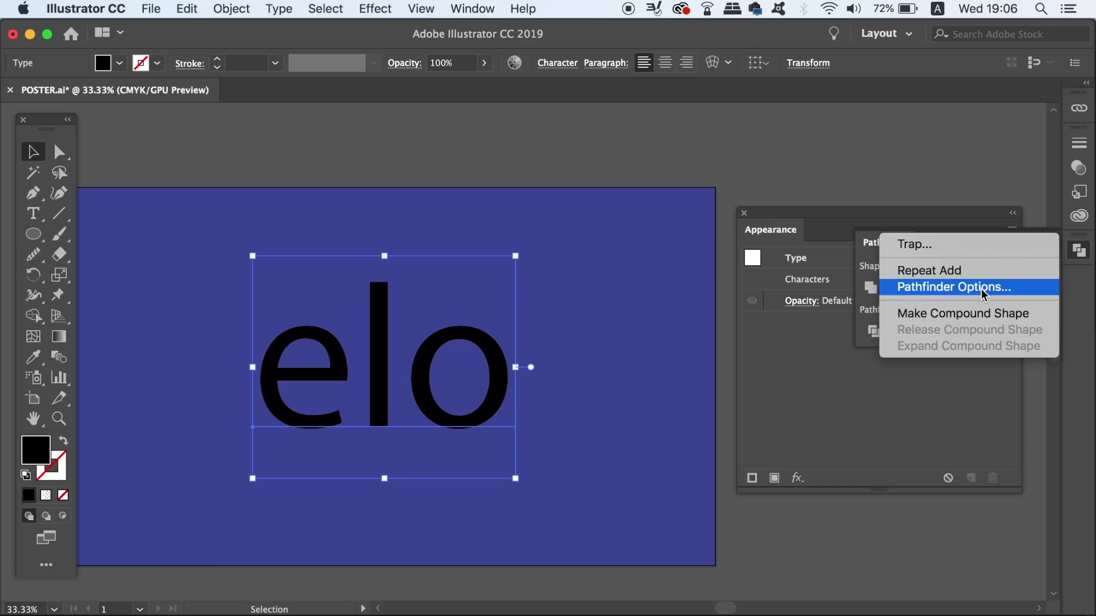
{"action": "left_click", "coordinate": [973, 314]}
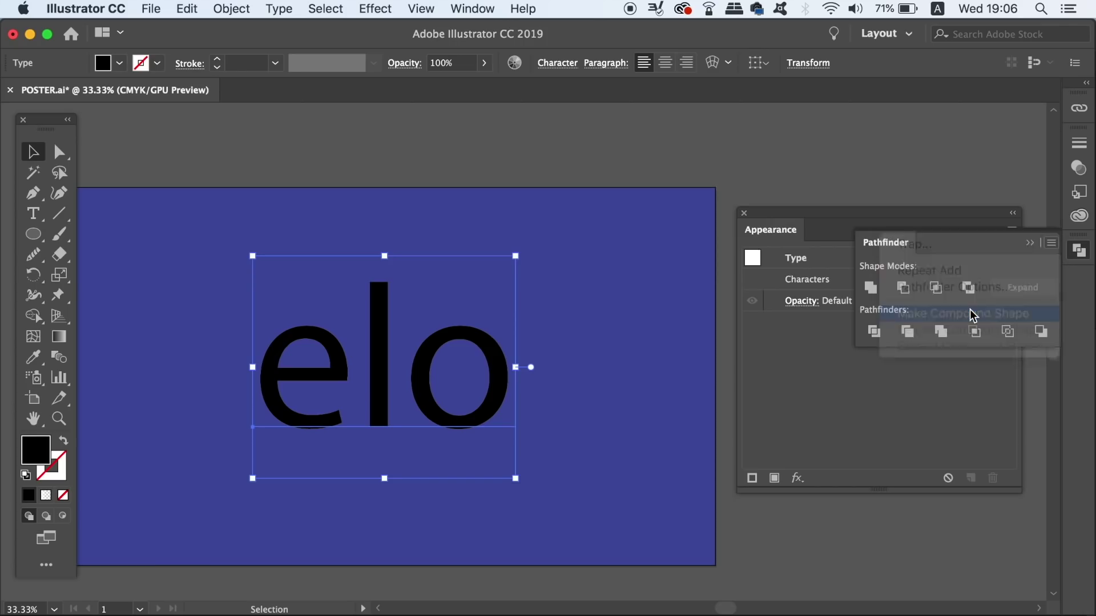
{"action": "left_click", "coordinate": [879, 398]}
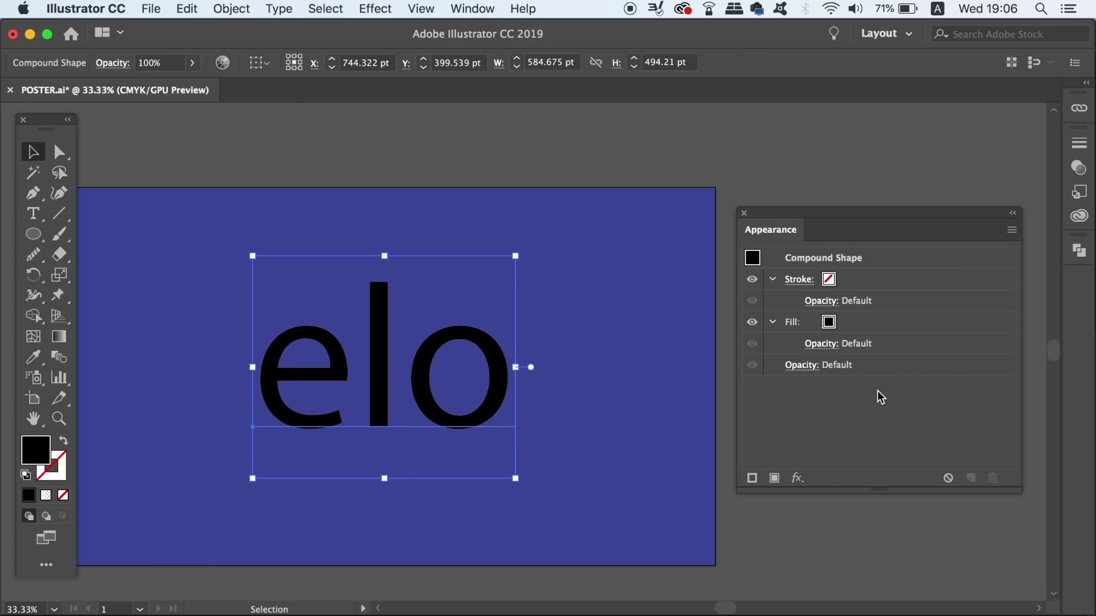
{"action": "left_click", "coordinate": [849, 324]}
{"action": "left_click", "coordinate": [828, 323]}
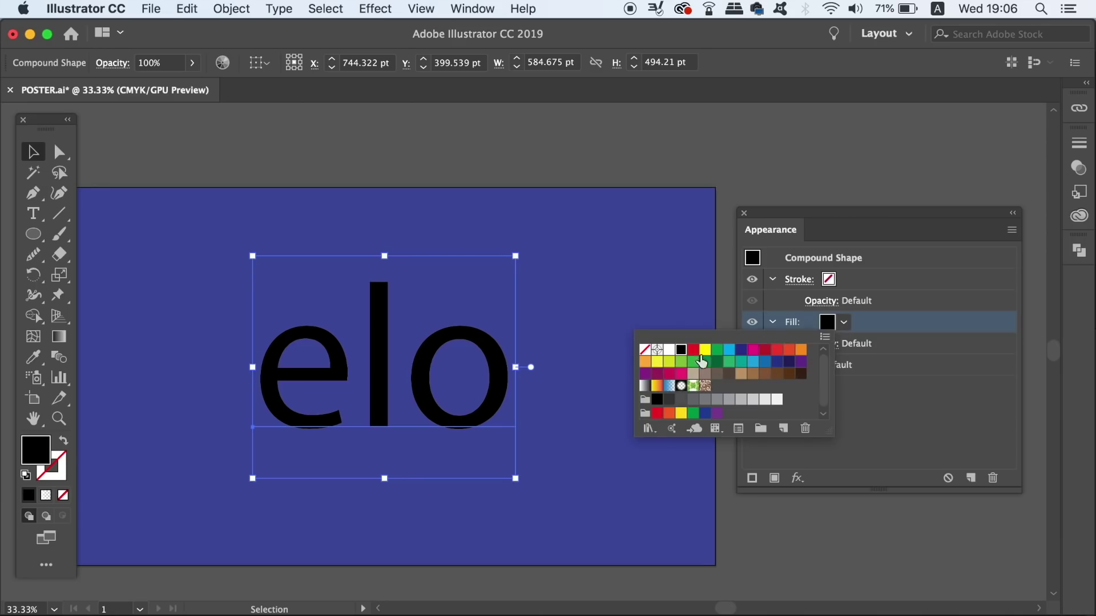
{"action": "left_click", "coordinate": [669, 350]}
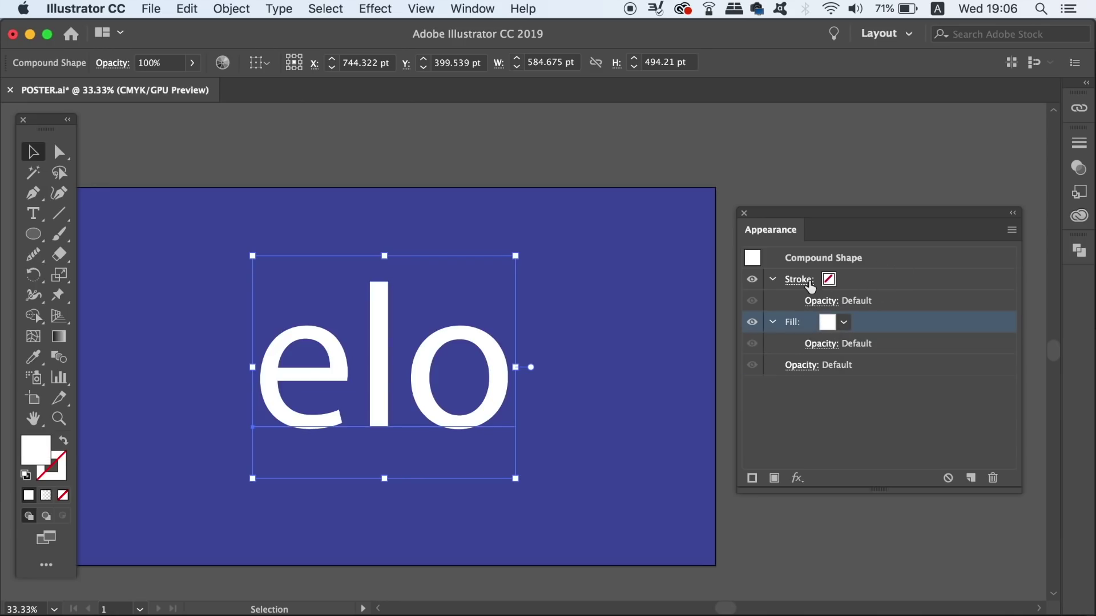
Give the letters a green 20 pt stroke stacked beneath the fill
{"action": "left_click", "coordinate": [828, 279]}
{"action": "left_click", "coordinate": [828, 279]}
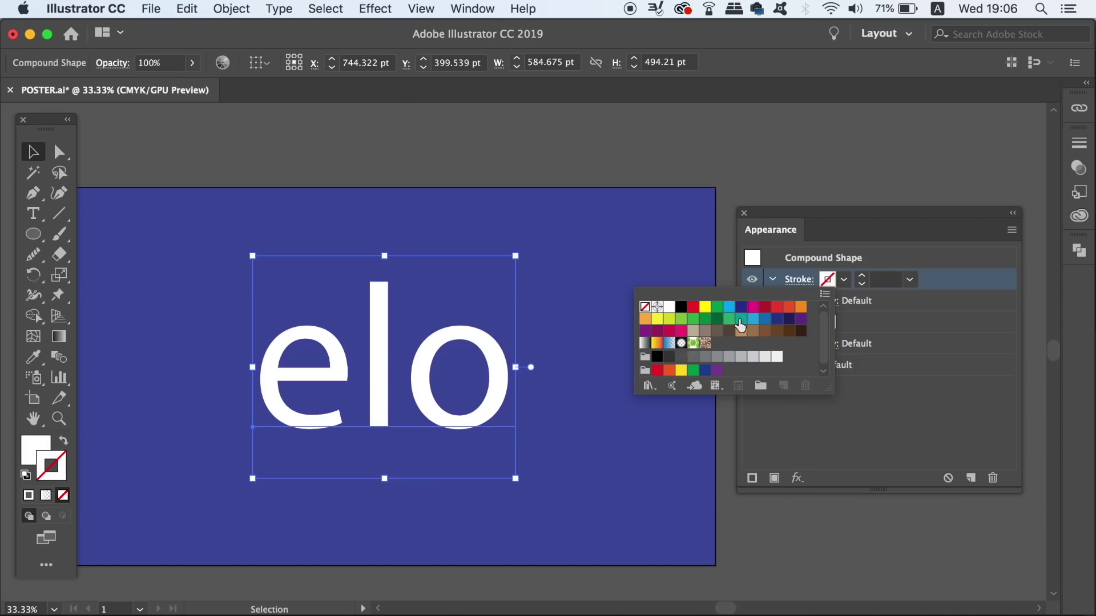
{"action": "left_click", "coordinate": [730, 319]}
{"action": "mouse_move", "coordinate": [964, 289]}
{"action": "left_mouse_down"}
{"action": "mouse_move", "coordinate": [945, 311]}
{"action": "mouse_move", "coordinate": [936, 354]}
{"action": "left_mouse_up"}
{"action": "left_click", "coordinate": [841, 327]}
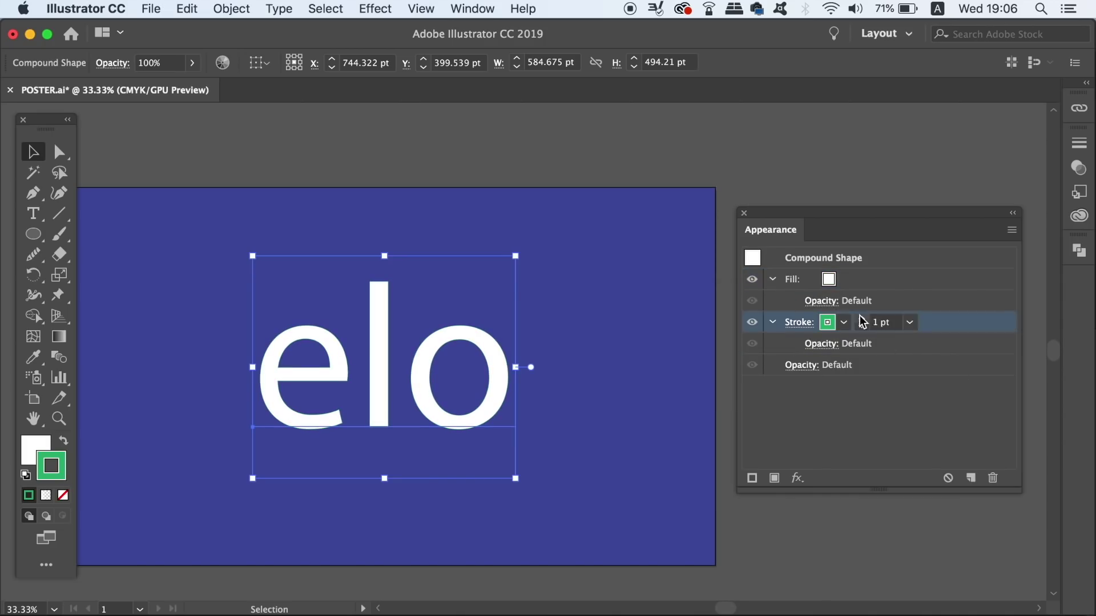
{"action": "left_click", "coordinate": [909, 323]}
{"action": "left_click", "coordinate": [936, 605]}
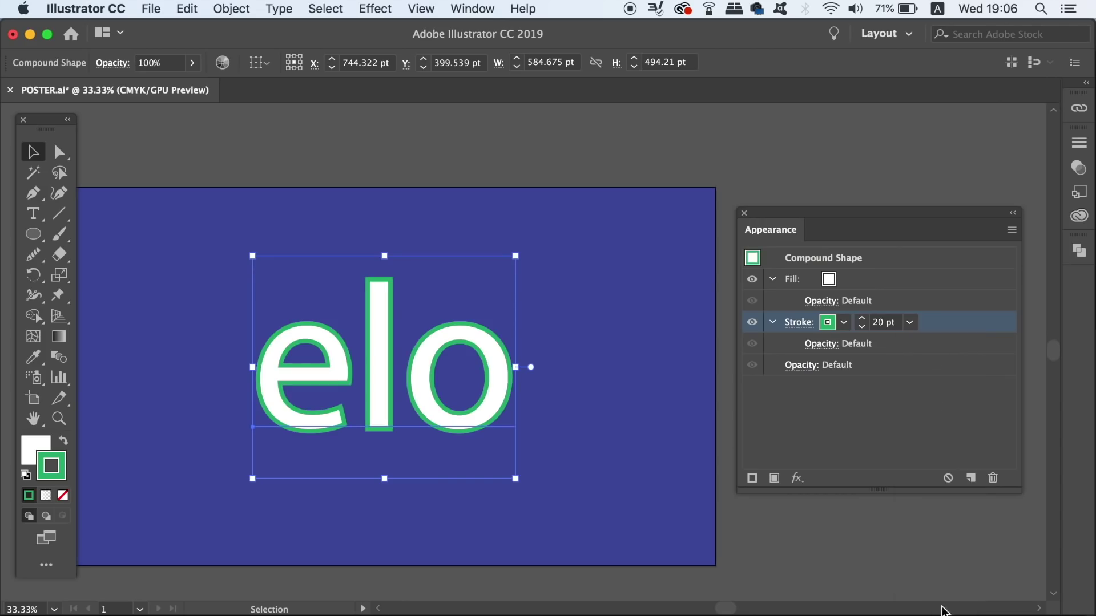
{"action": "left_click", "coordinate": [797, 478]}
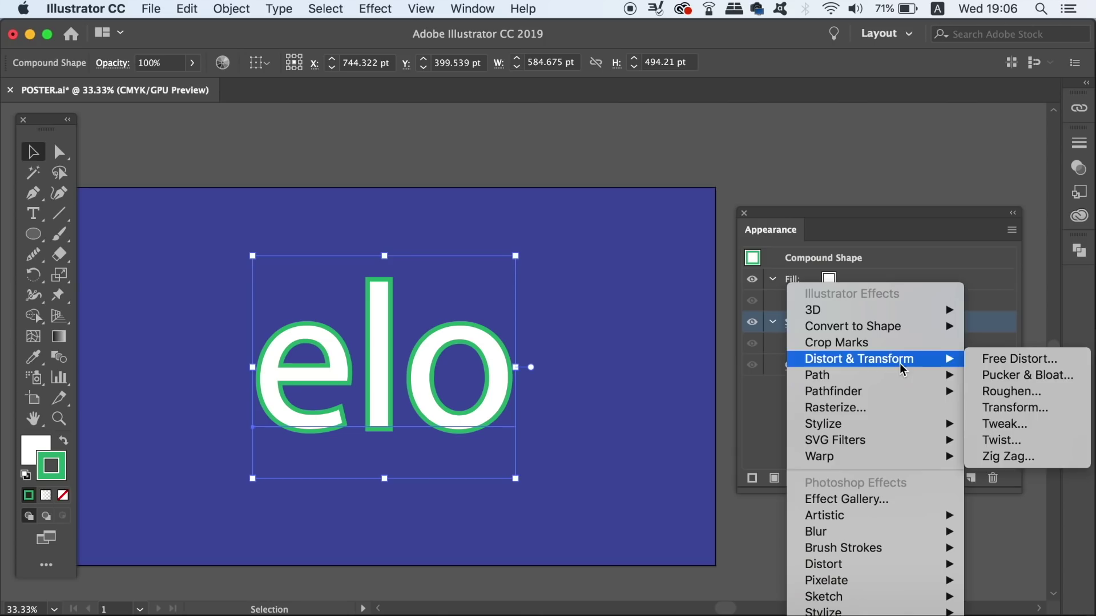
Add an Offset Path to the green stroke, trying 70 pt, Round joins, then 50 pt
{"action": "mouse_move", "coordinate": [898, 375]}
{"action": "left_click", "coordinate": [970, 372]}
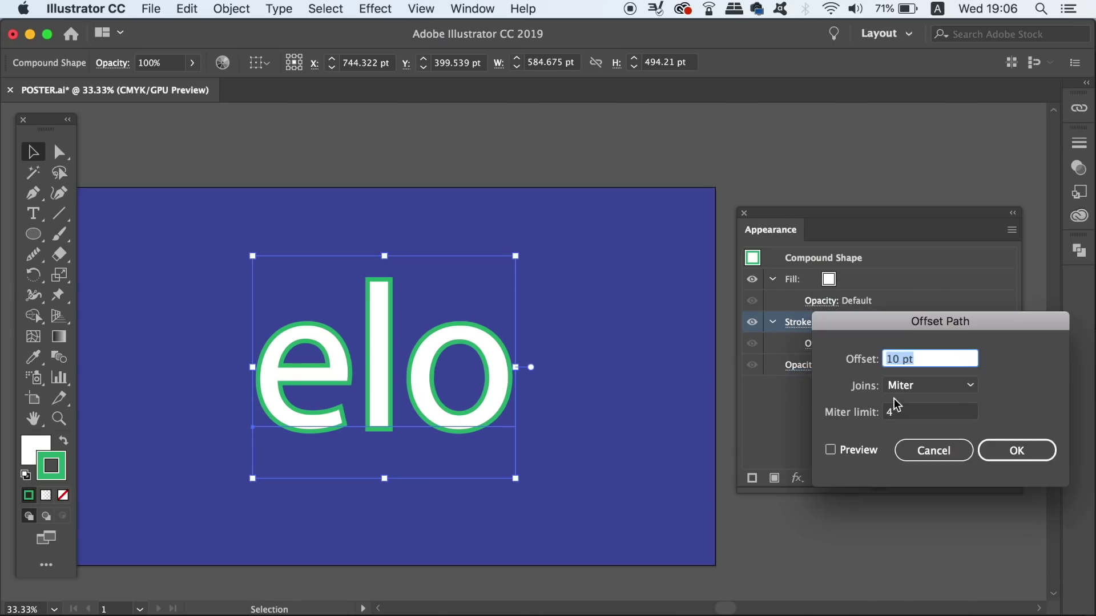
{"action": "type", "text": "70"}
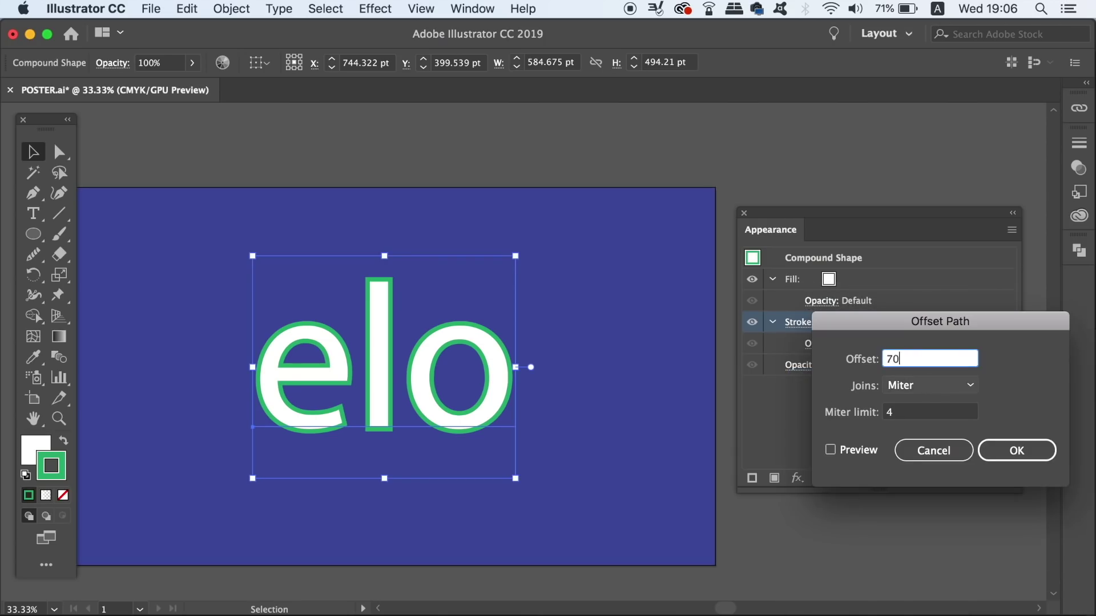
{"action": "left_click", "coordinate": [853, 453]}
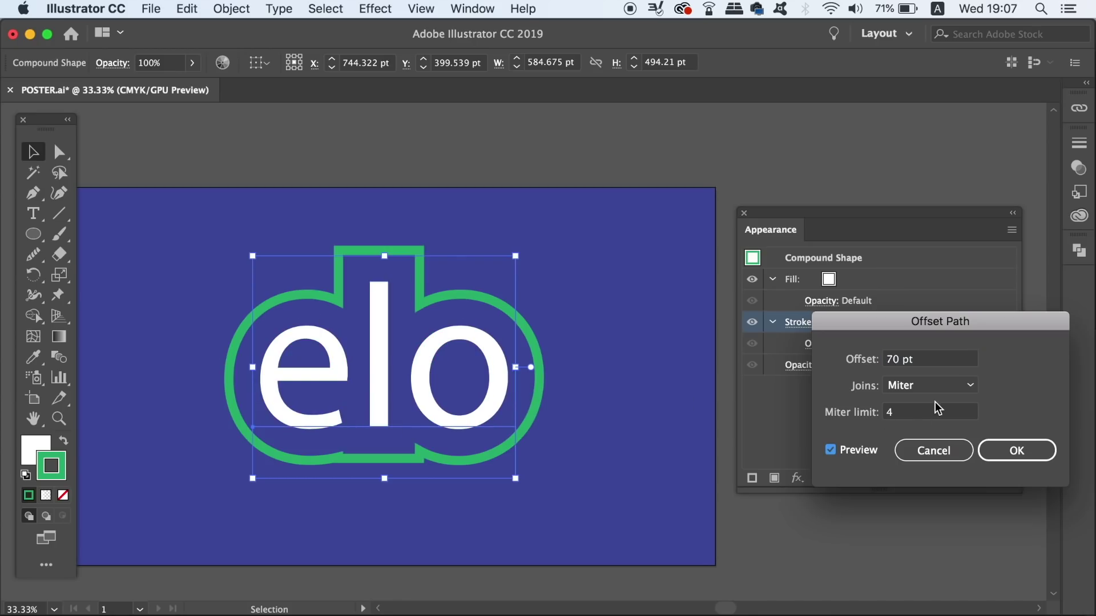
{"action": "left_click", "coordinate": [944, 385]}
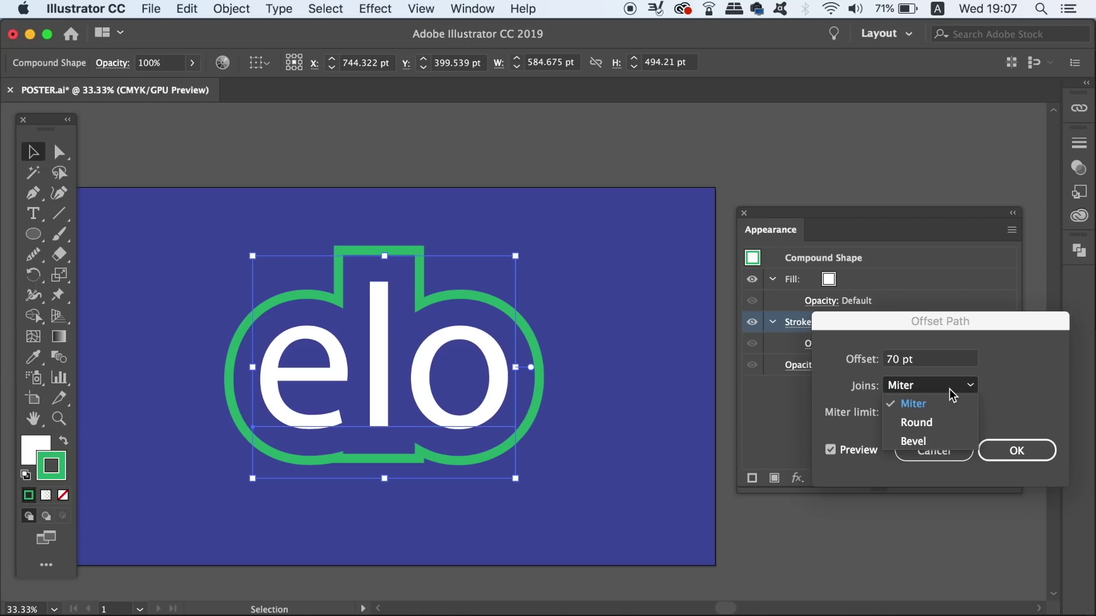
{"action": "left_click", "coordinate": [927, 424]}
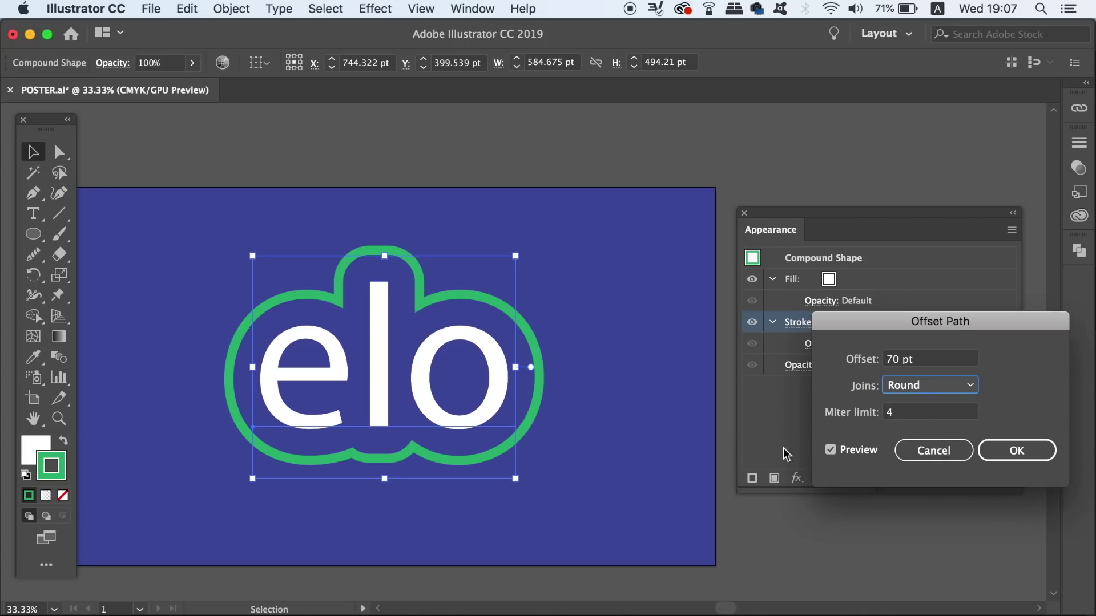
{"action": "left_click", "coordinate": [945, 360]}
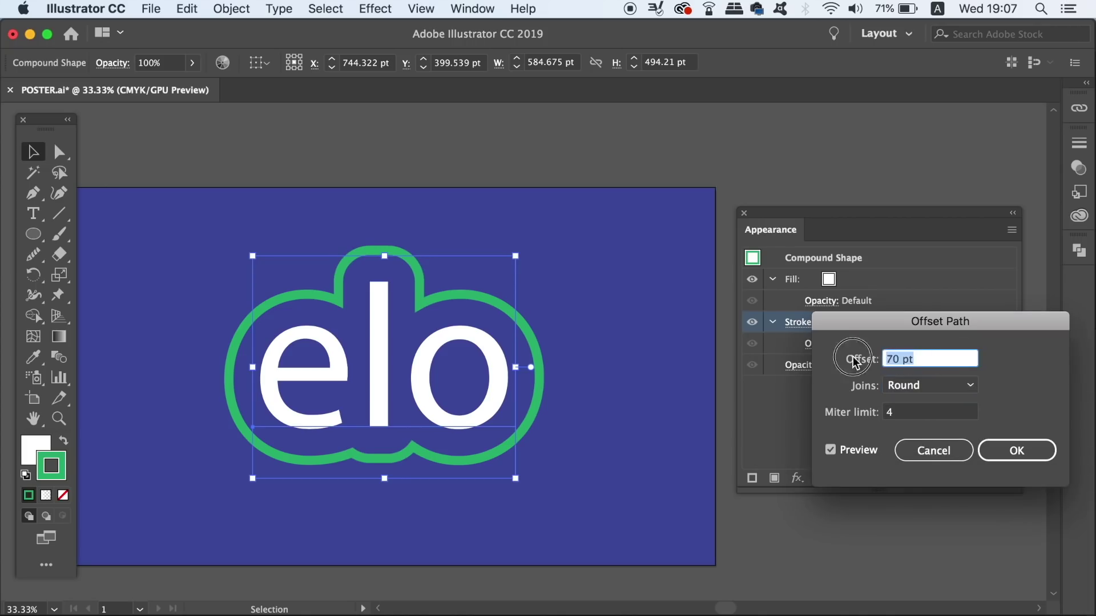
{"action": "type", "text": "50"}
{"action": "left_click", "coordinate": [831, 450]}
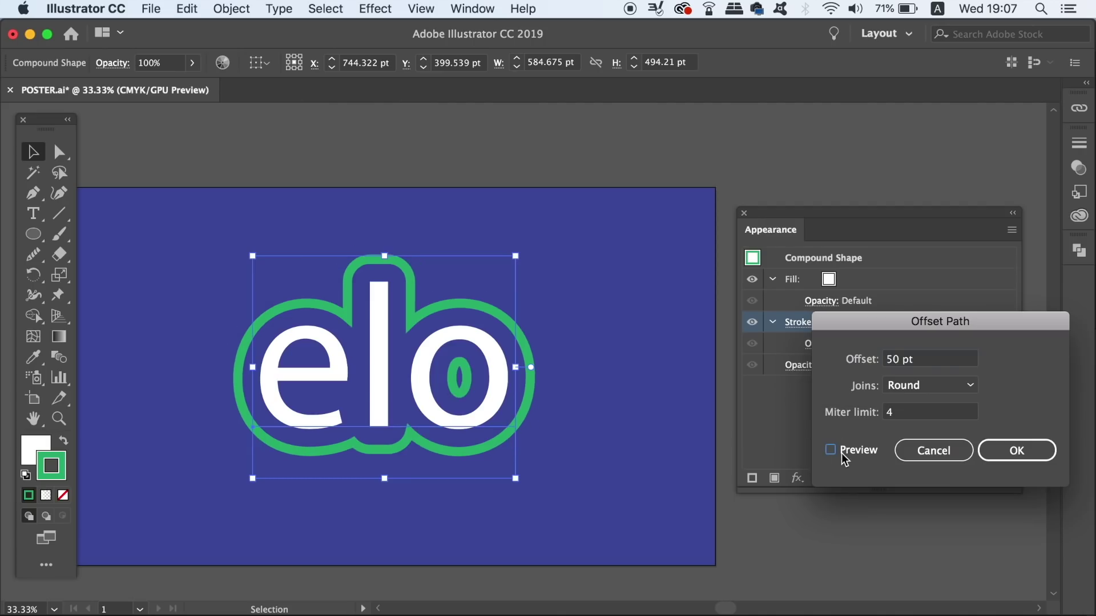
Apply the offset at 60 pt with Bevel joins and deselect to view it
{"action": "left_click", "coordinate": [853, 359]}
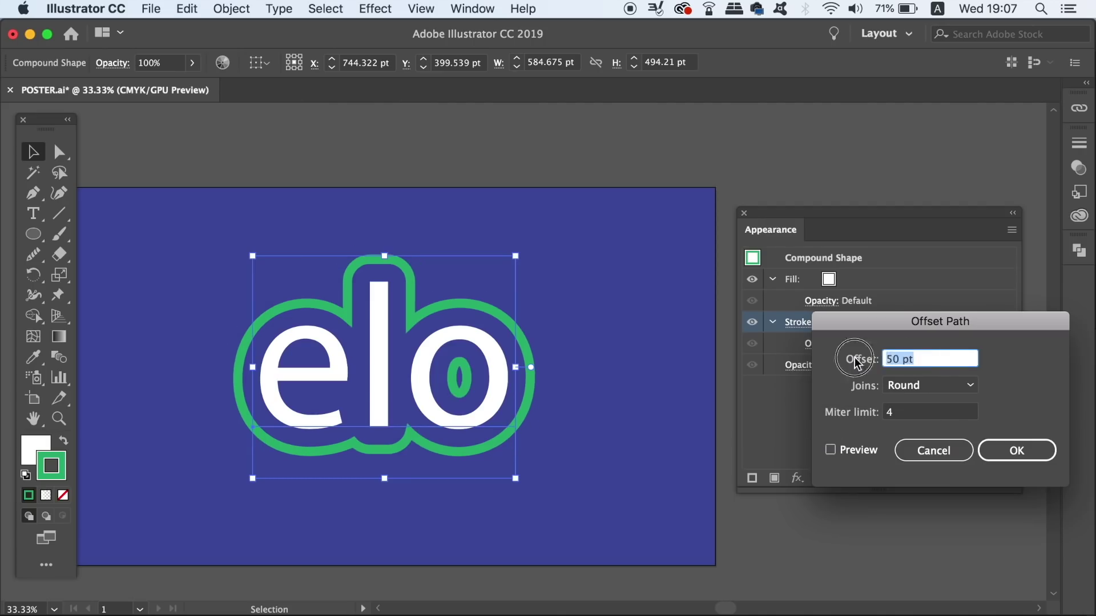
{"action": "type", "text": "60"}
{"action": "left_click", "coordinate": [847, 453]}
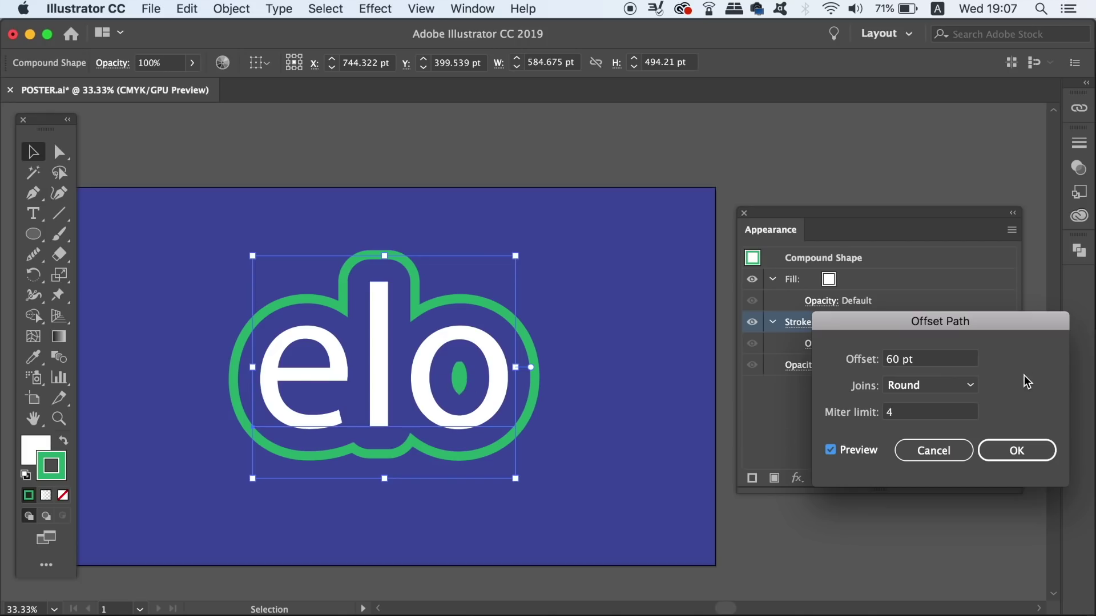
{"action": "left_click", "coordinate": [964, 385]}
{"action": "left_click", "coordinate": [935, 441]}
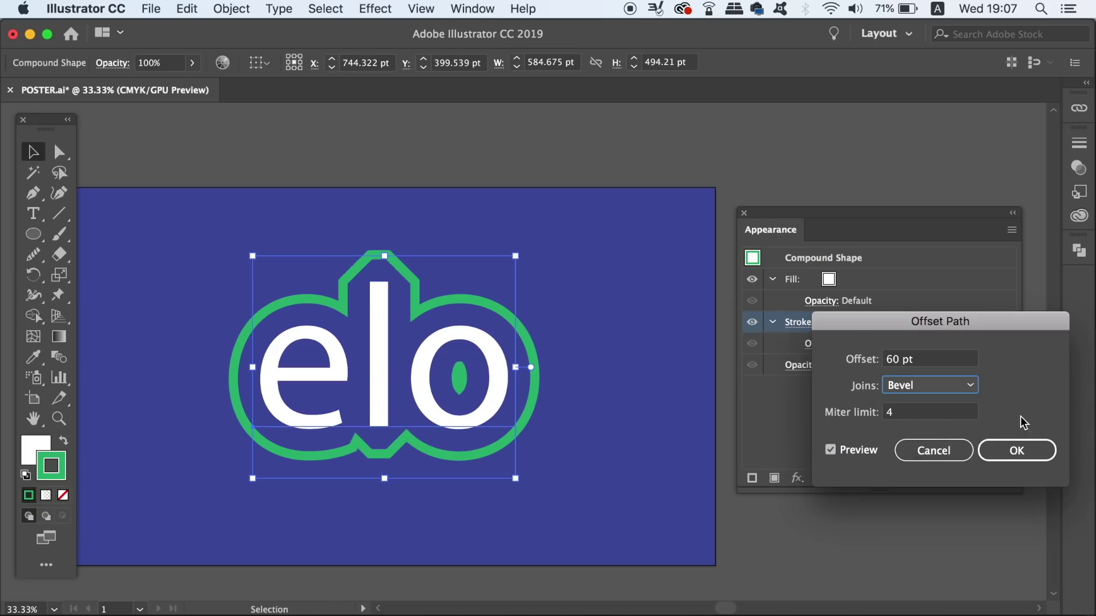
{"action": "left_click", "coordinate": [1015, 451]}
{"action": "left_click", "coordinate": [693, 297]}
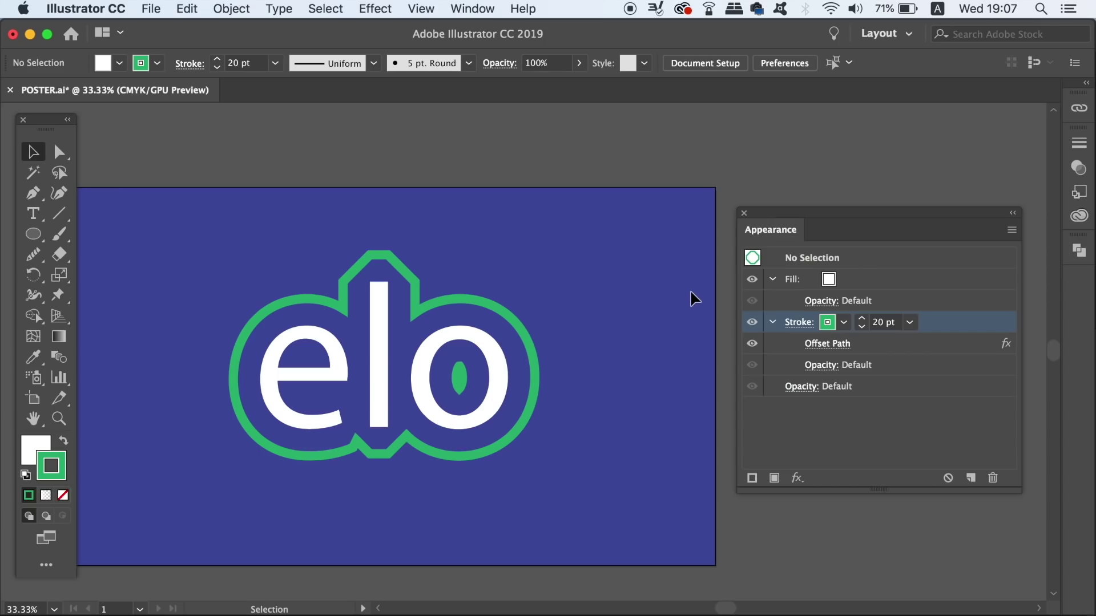
Apply Object > Expand Appearance to the elo logo, turning its green offset outline into real paths
{"action": "left_click", "coordinate": [300, 308]}
{"action": "left_click", "coordinate": [251, 8]}
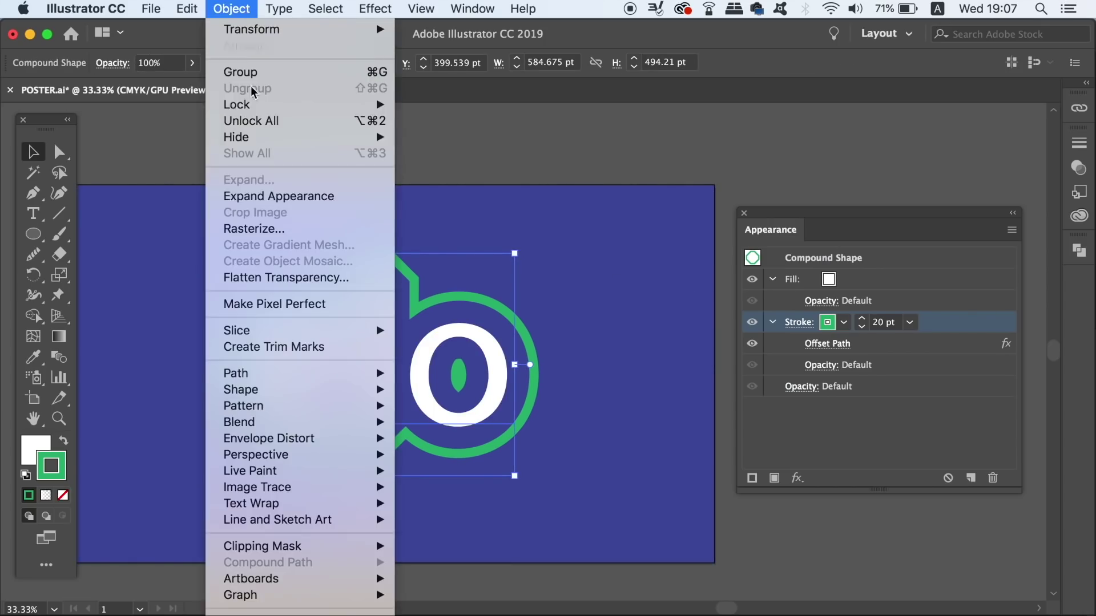
{"action": "left_click", "coordinate": [292, 199]}
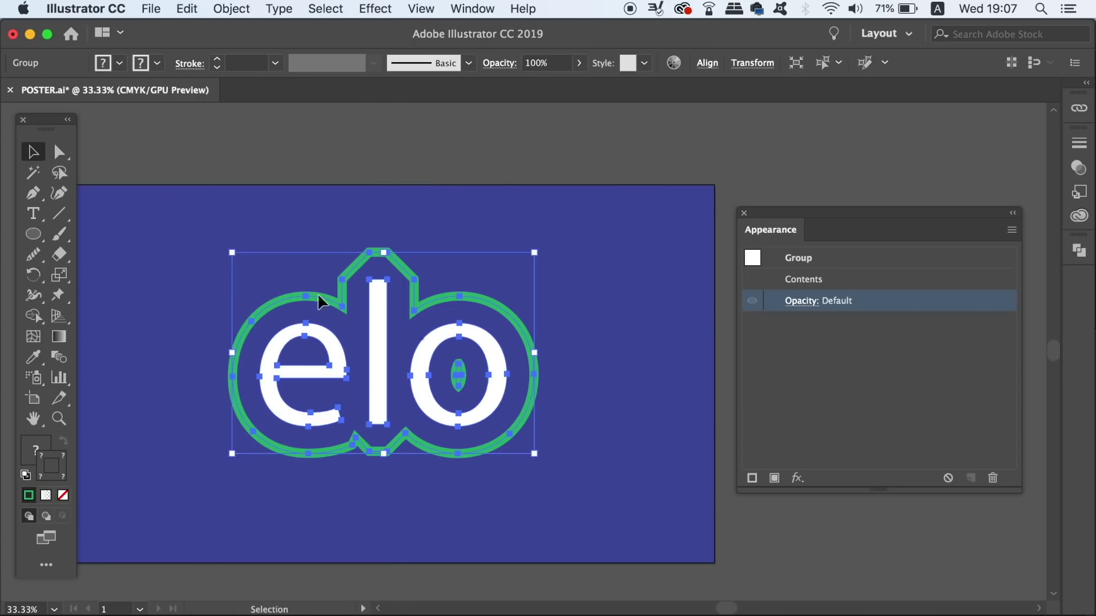
Pick the letter o's path with Direct Selection, then deselect and bring the whole poster into view
{"action": "key", "text": "a"}
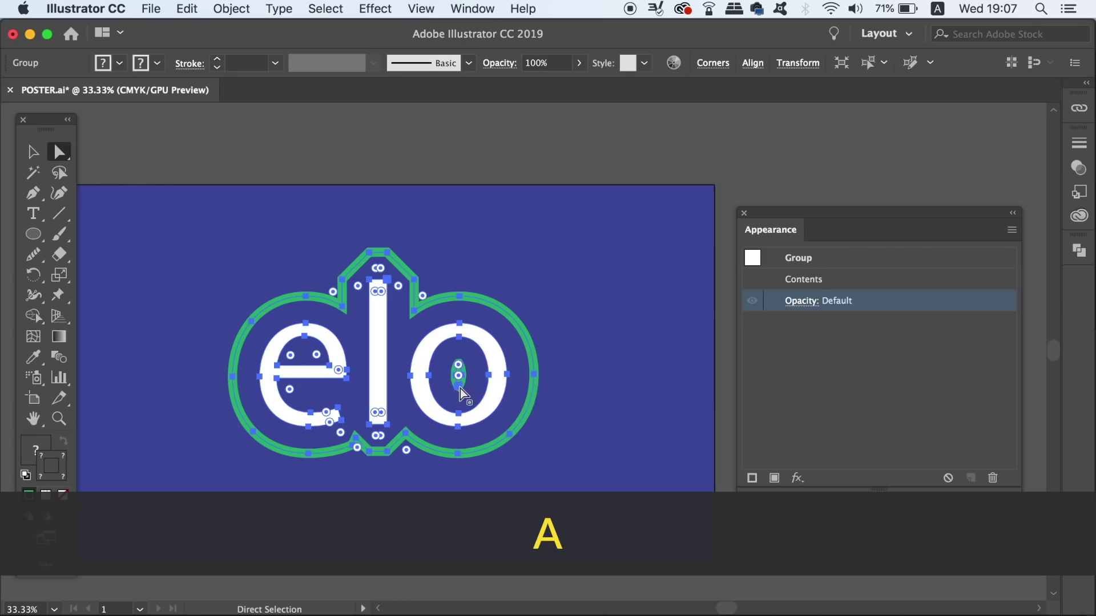
{"action": "left_click", "coordinate": [460, 388]}
{"action": "left_click", "coordinate": [370, 206]}
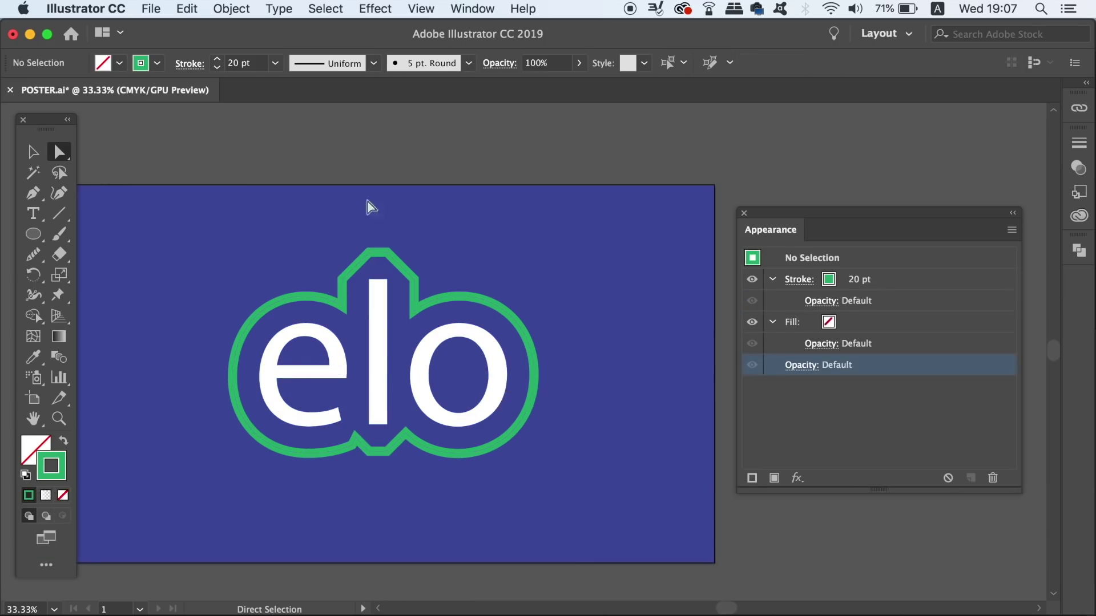
{"action": "key", "text": "super+minus"}
{"action": "left_click_drag", "start_coordinate": [350, 186], "coordinate": [405, 193]}
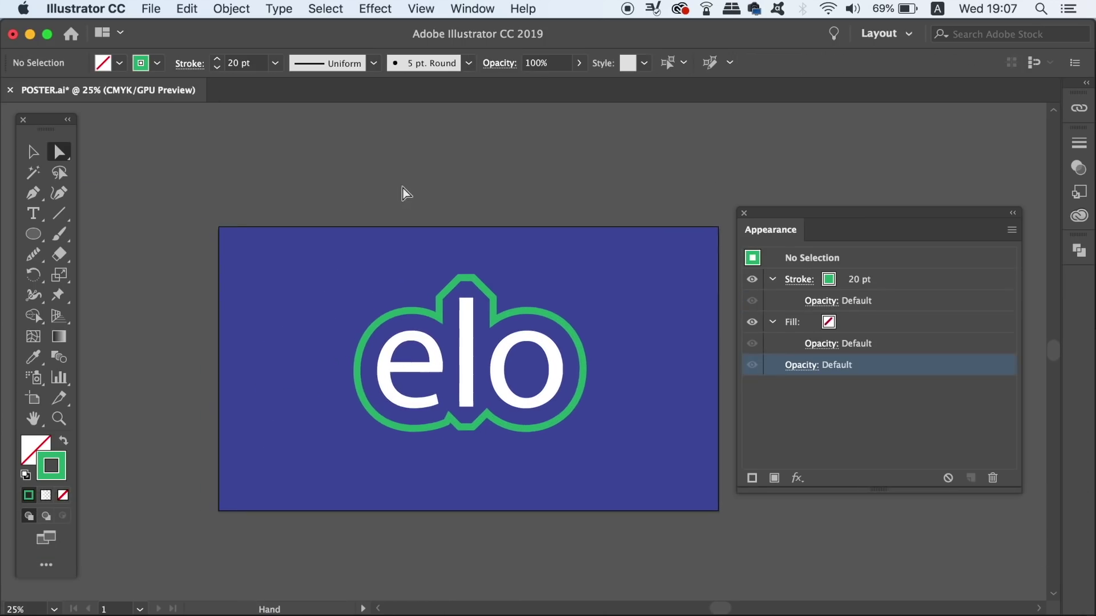